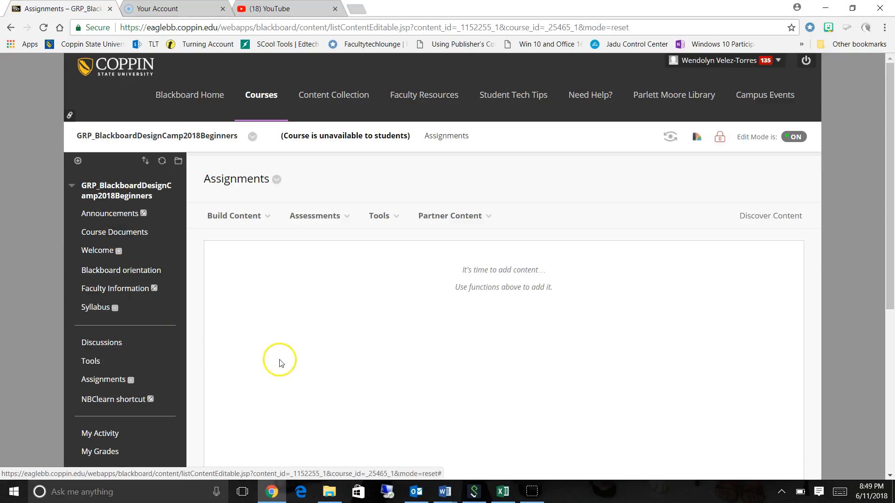
Examine which content types, assessments, tools and partner content can be added to the Assignments area.
left_click(251, 223)
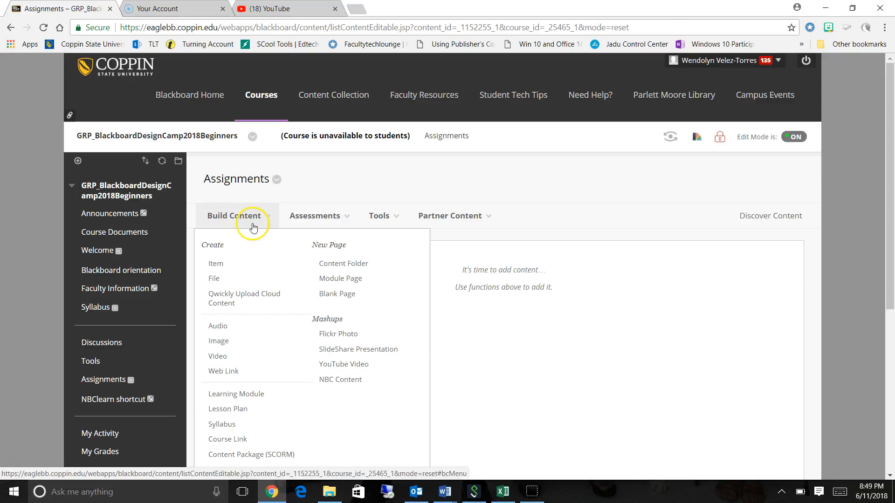
left_click(303, 223)
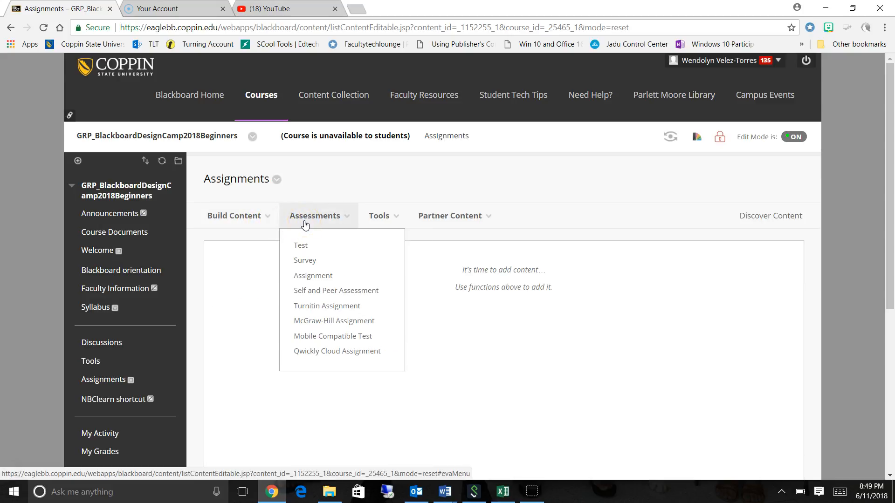
left_click(386, 221)
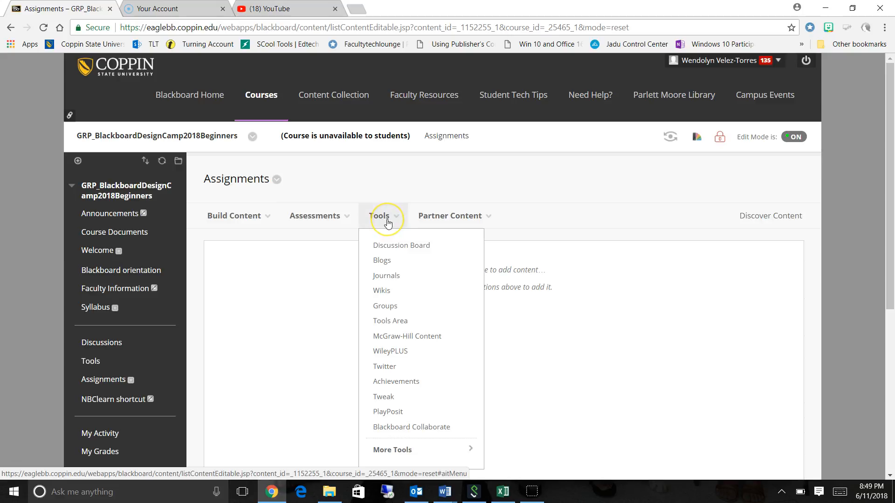
left_click(437, 220)
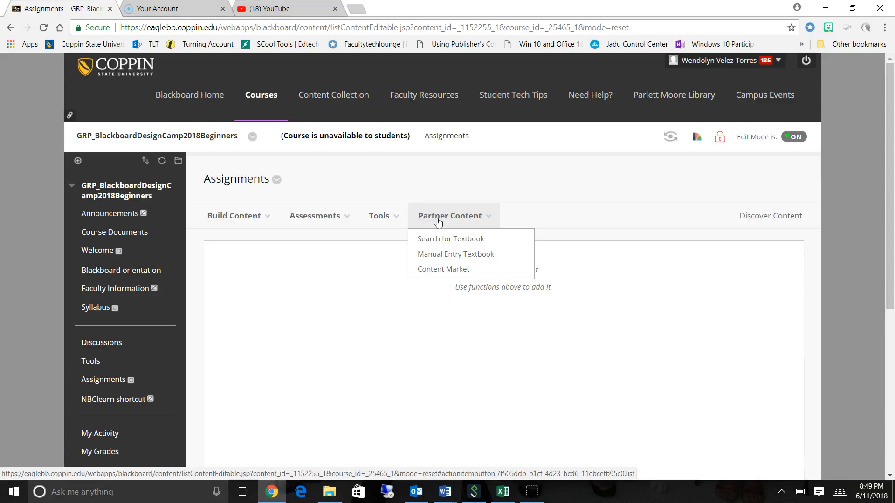
left_click(246, 219)
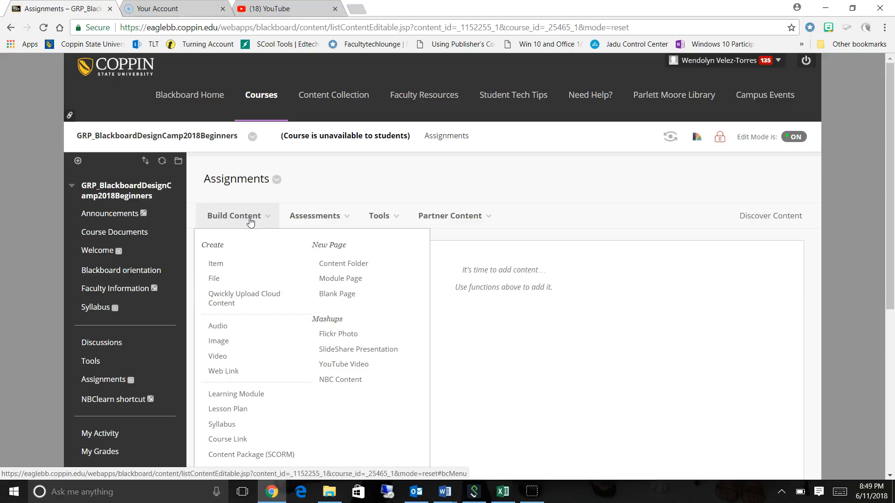
left_click(222, 265)
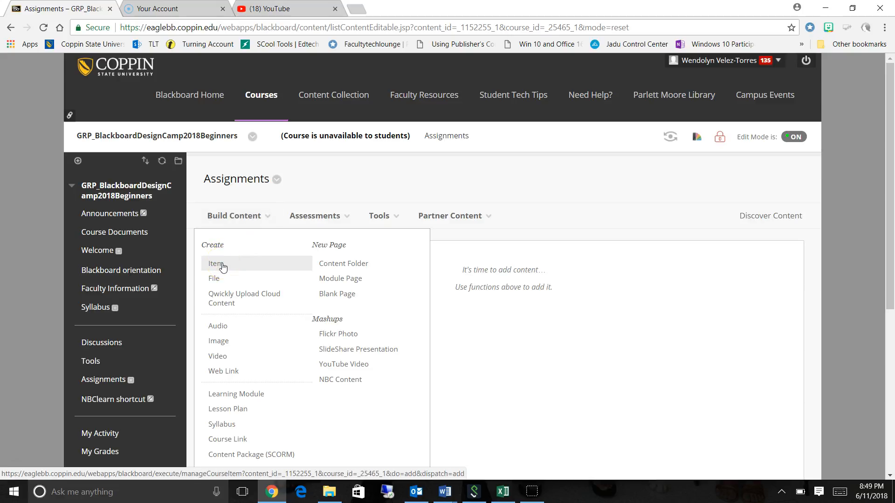
left_click(218, 279)
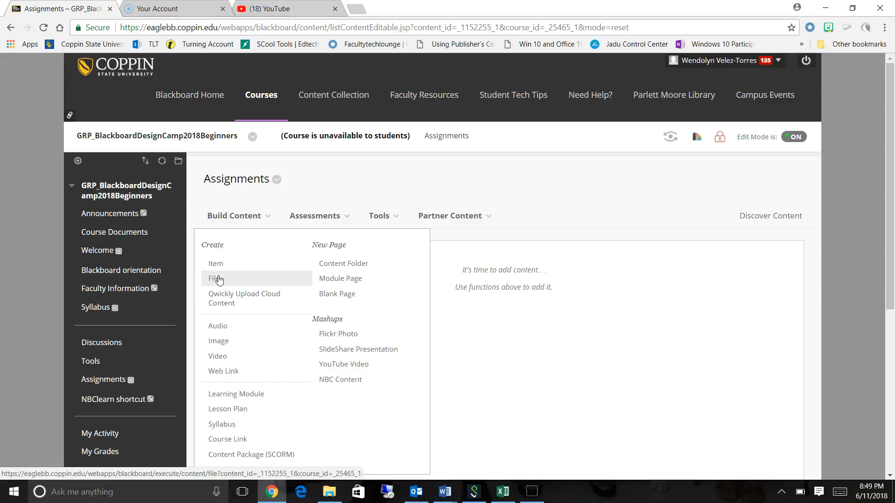
left_click(217, 329)
left_click(224, 344)
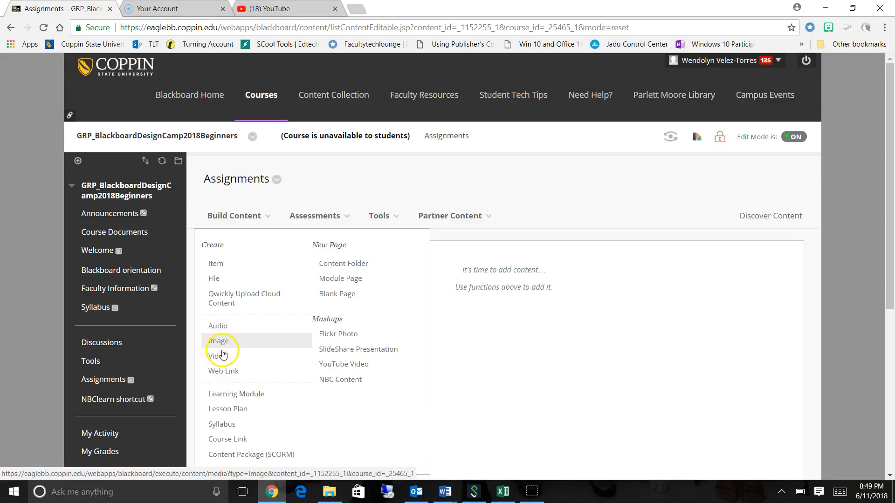
left_click(221, 360)
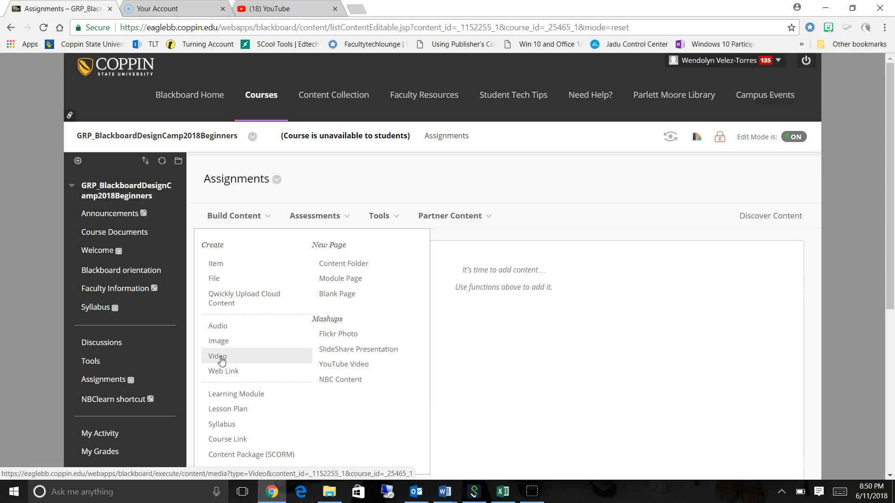
Start a new content item in the Assignments area and name it "test".
left_click(230, 264)
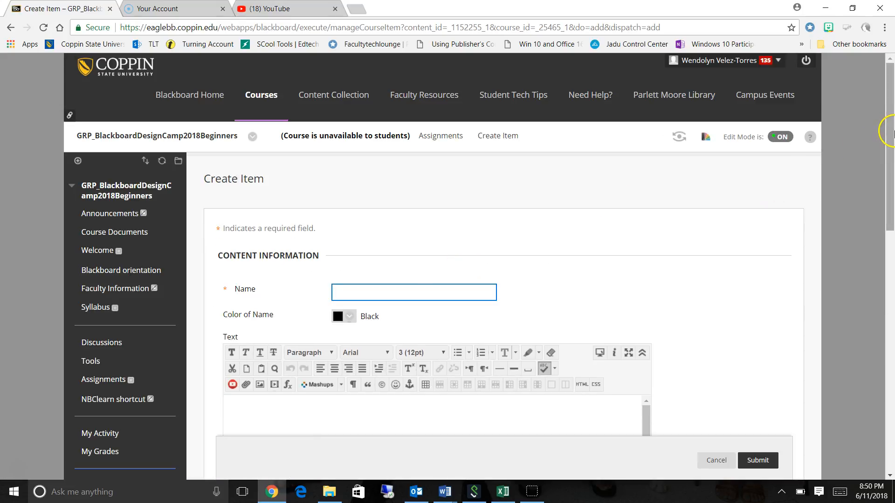
left_click_drag(890, 118, 892, 195)
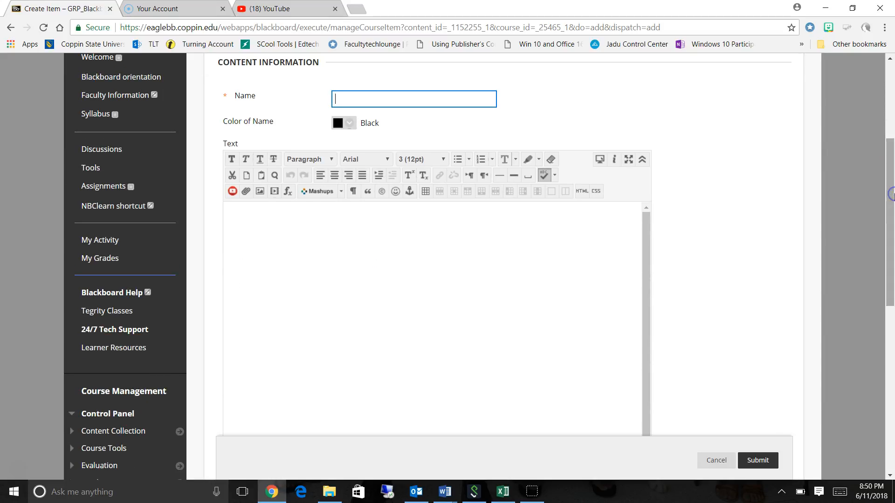
type("test")
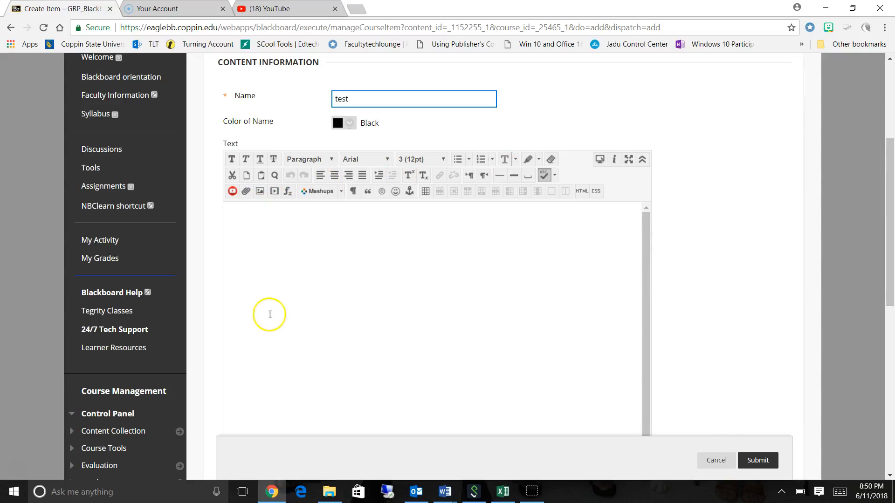
Enter "instructions" as the body text of the new item.
left_click(287, 341)
left_click(287, 342)
type("instructions")
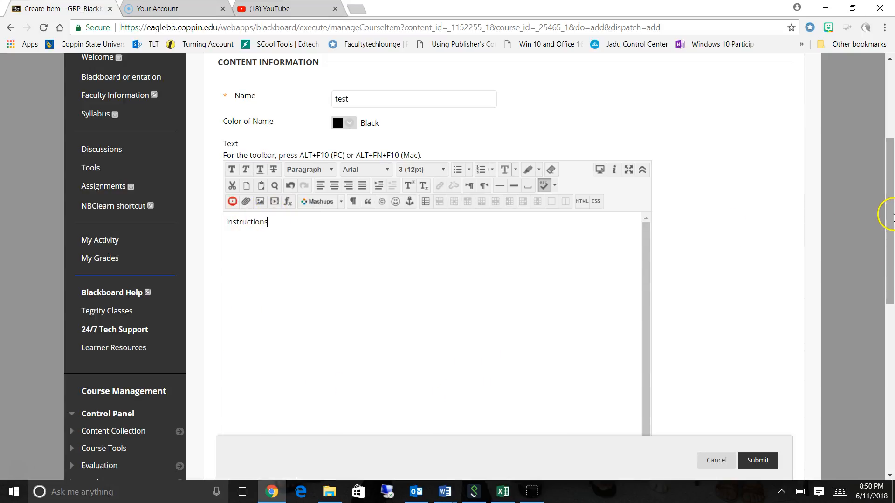
Try a Display After restriction of 06/12/2018 at 01:00 AM on the item, and clear it again.
left_click_drag(891, 213, 890, 326)
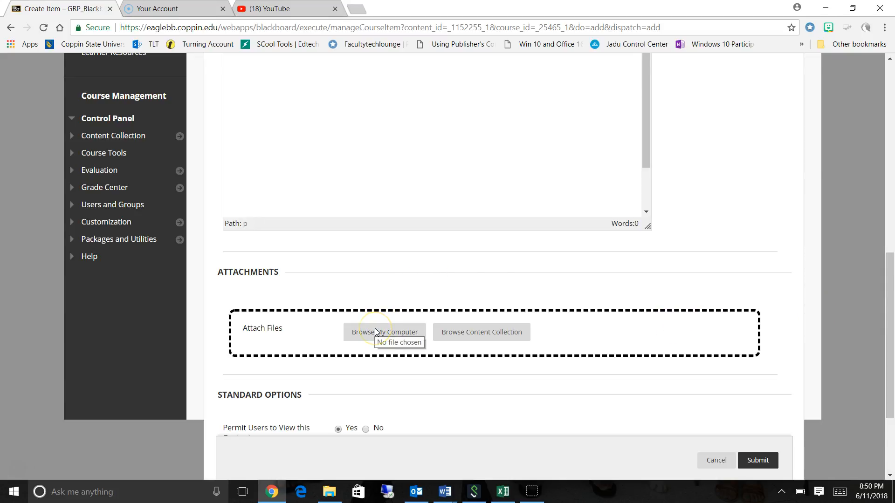
left_click_drag(890, 257, 891, 303)
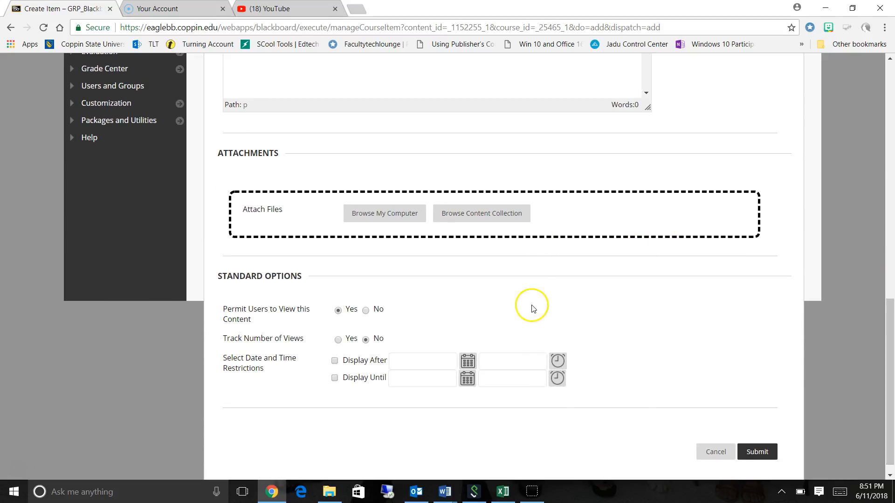
left_click(335, 361)
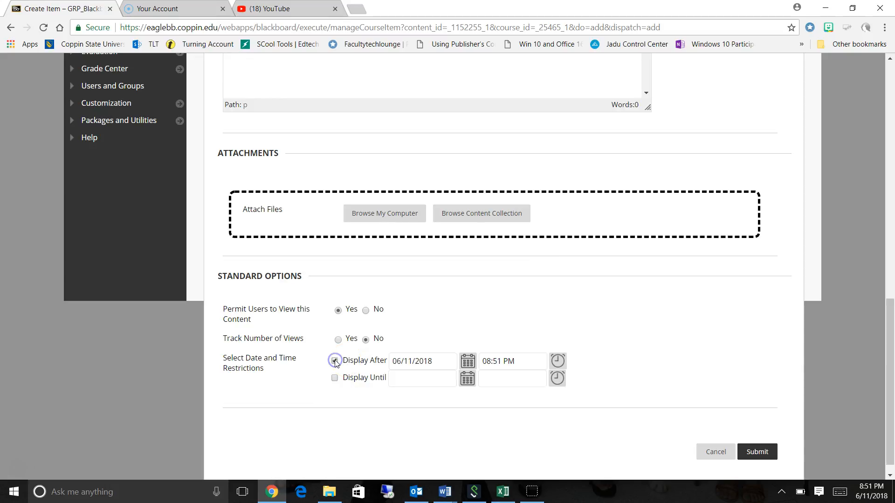
left_click(467, 366)
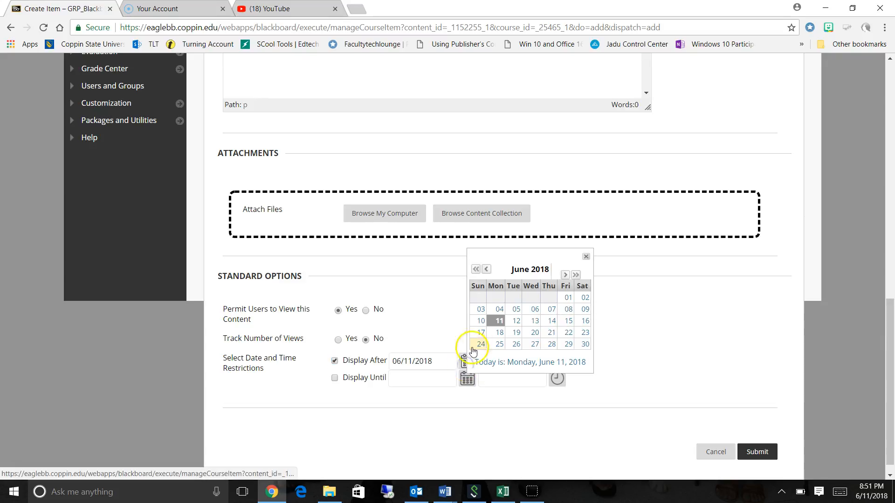
left_click(517, 321)
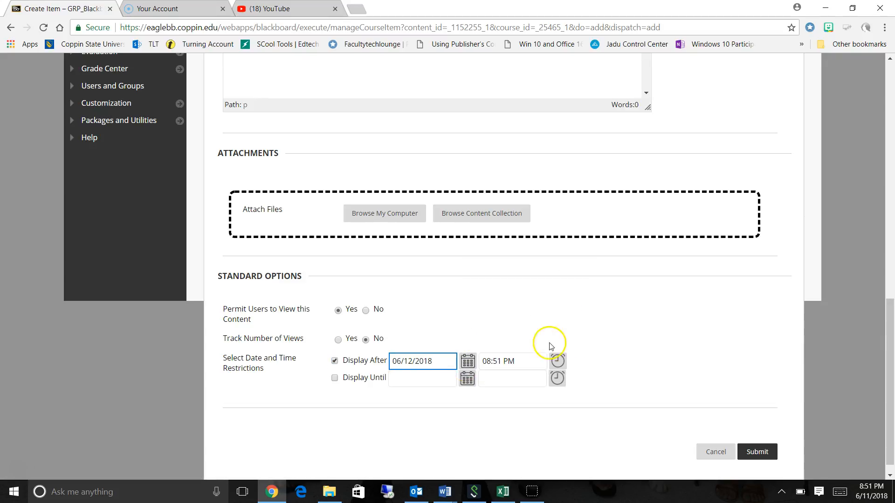
left_click(557, 378)
left_click(571, 292)
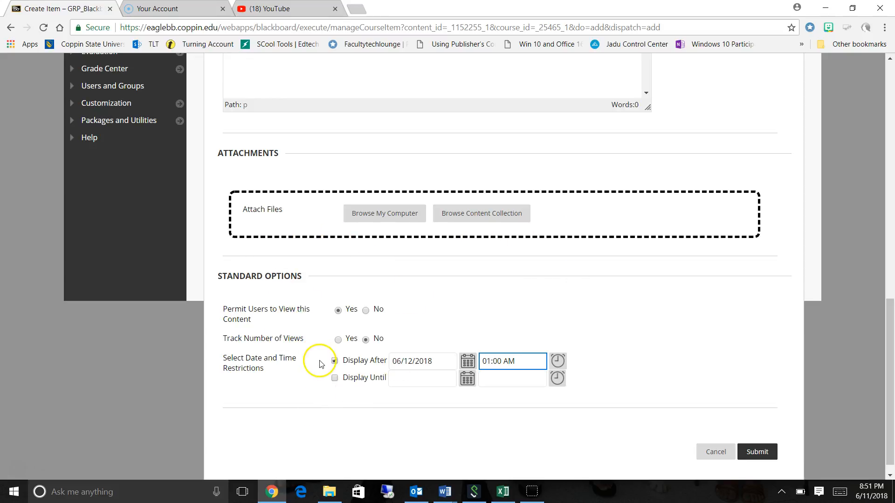
left_click(335, 361)
Submit the new item to the Assignments area.
left_click(755, 453)
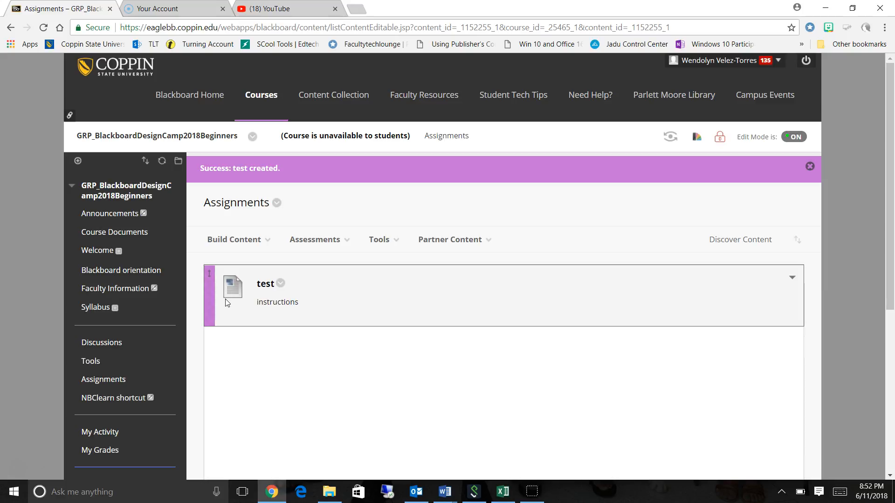
Open the Orientation and introduction module among the class modules of the MISY 150 SEC101 Spring 2018 course.
left_click(190, 96)
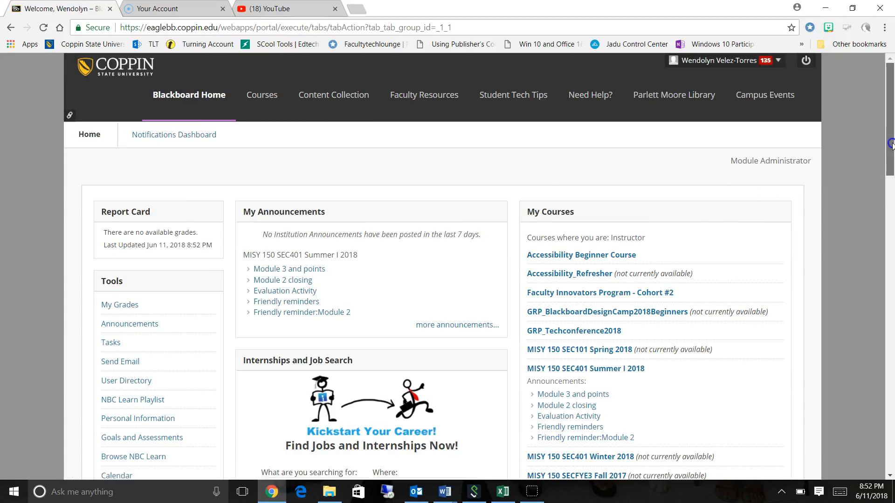
left_click_drag(887, 144, 890, 178)
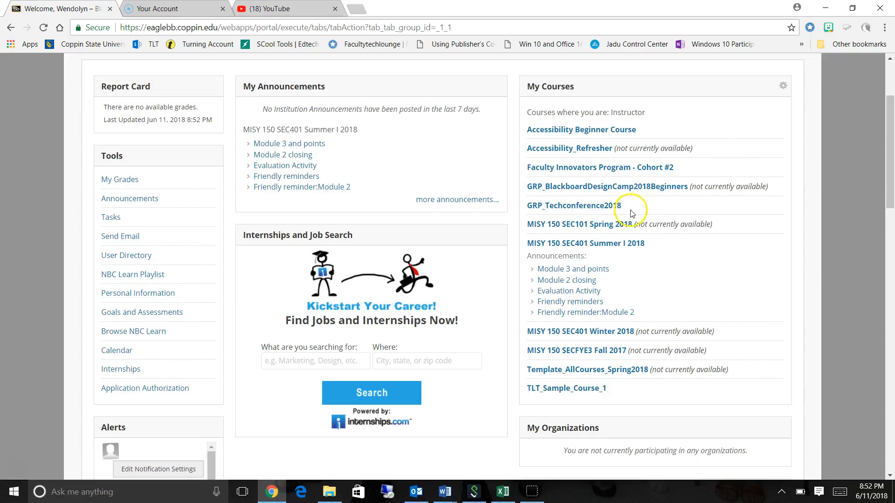
left_click(599, 227)
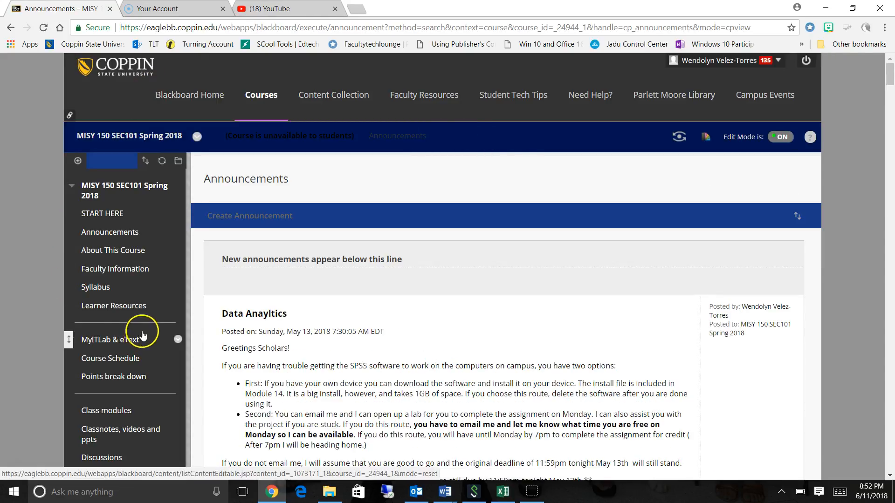
left_click(103, 410)
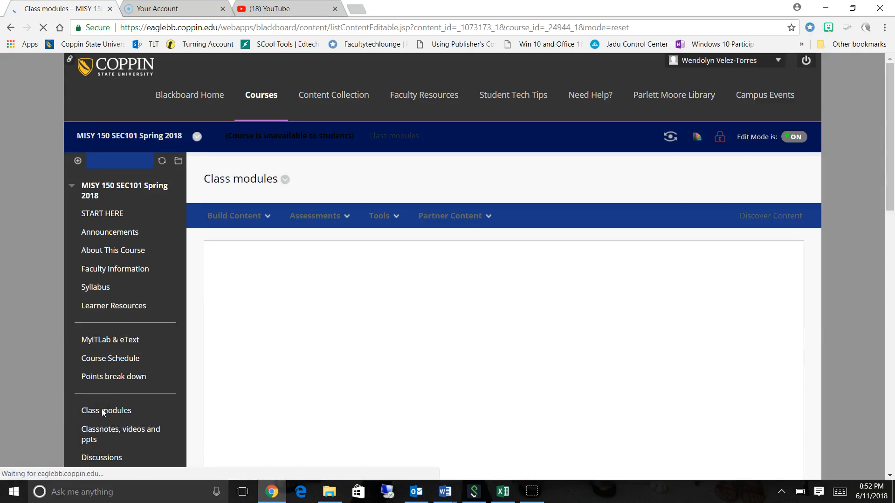
left_click(310, 264)
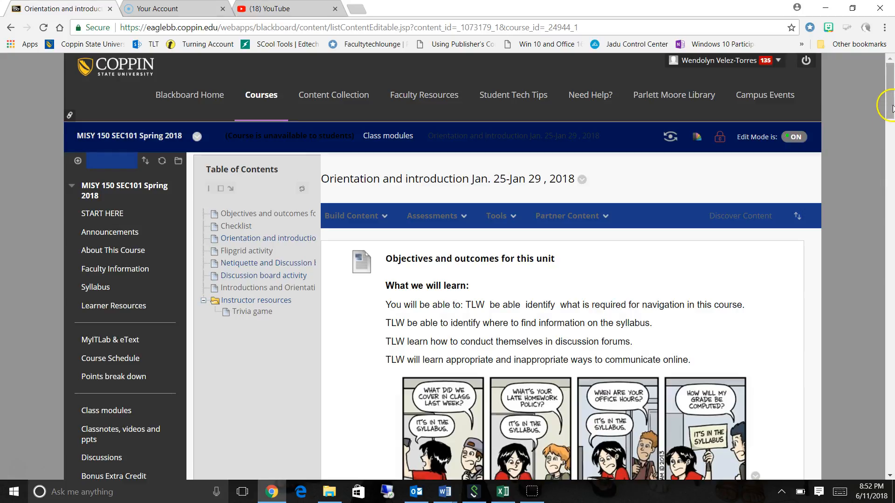
View the content of the module's "Orientation and introduction" page and leave it without saving.
left_click_drag(892, 108, 891, 184)
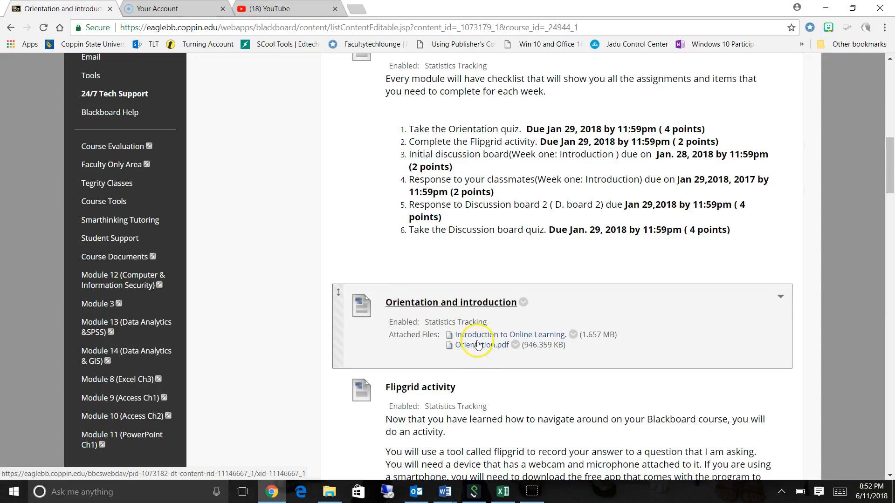
left_click(463, 307)
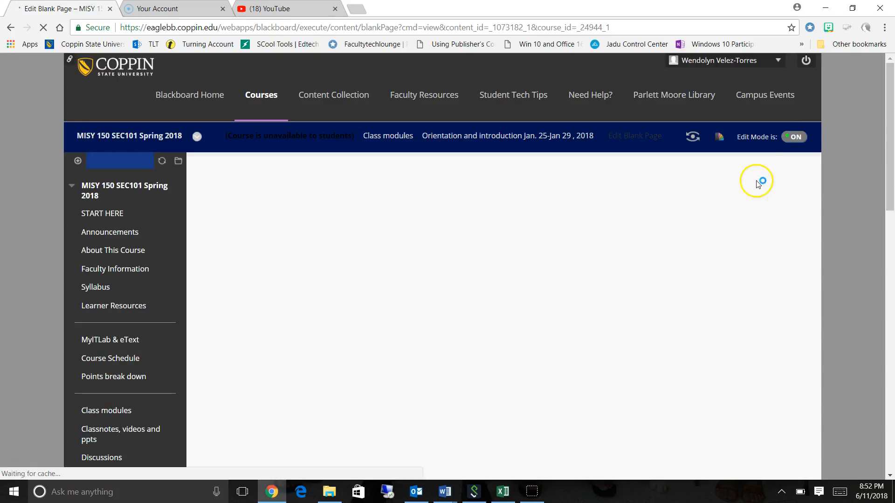
right_click(886, 108)
left_click(885, 108)
left_click_drag(887, 109, 889, 167)
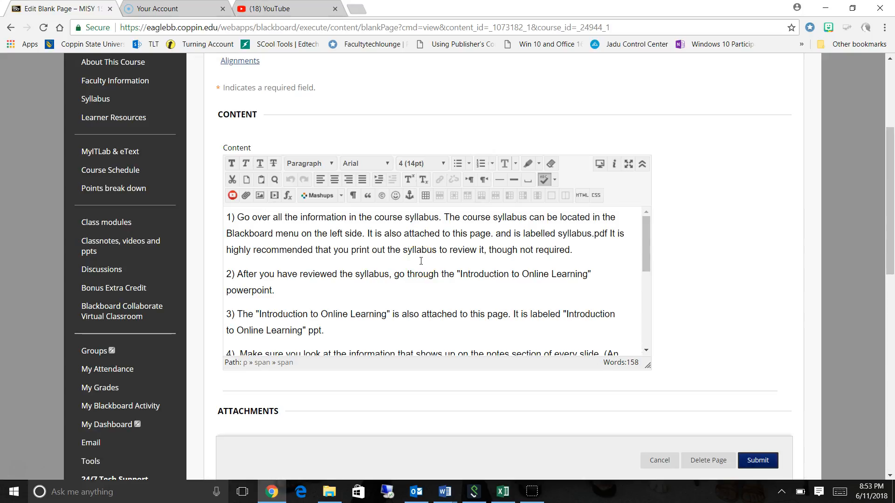
left_click(658, 462)
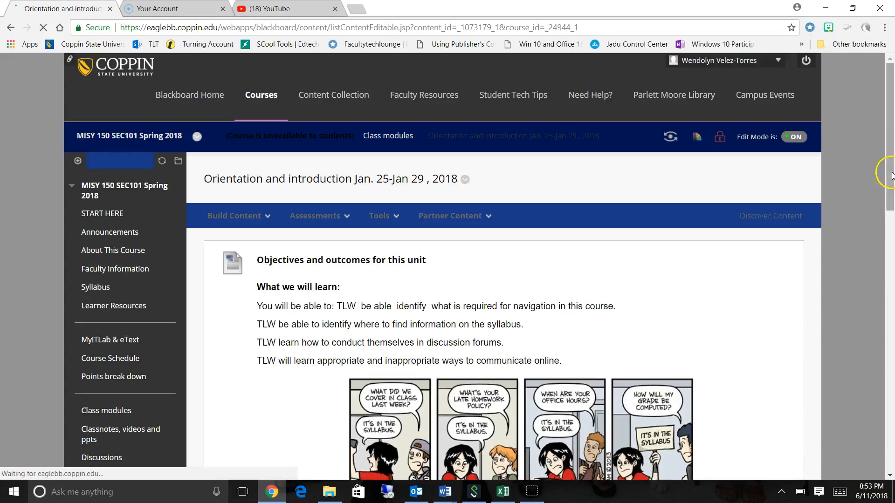
Examine the Flipgrid activity's instructions and embedded video in the orientation module.
left_click_drag(890, 122, 889, 229)
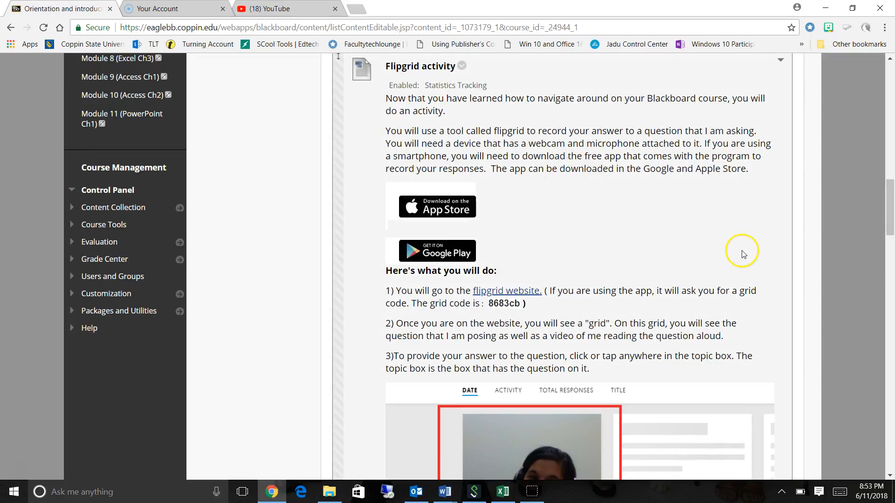
left_click_drag(890, 203, 891, 333)
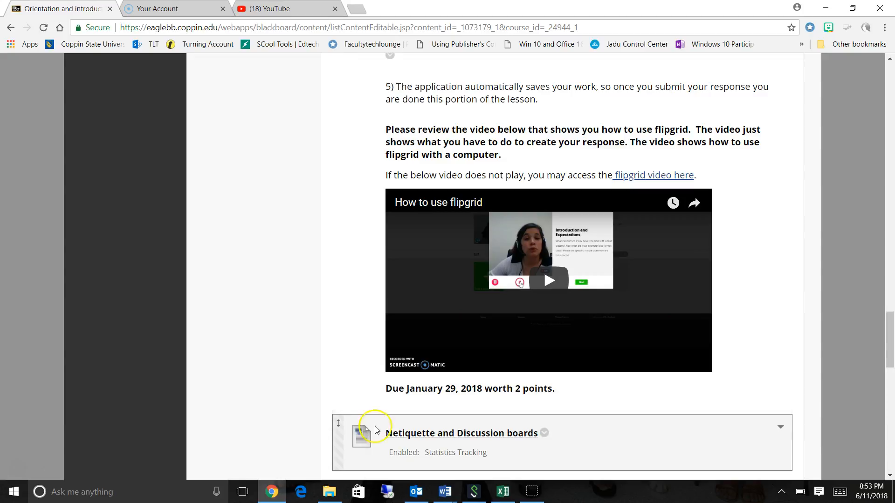
left_click_drag(891, 333, 891, 84)
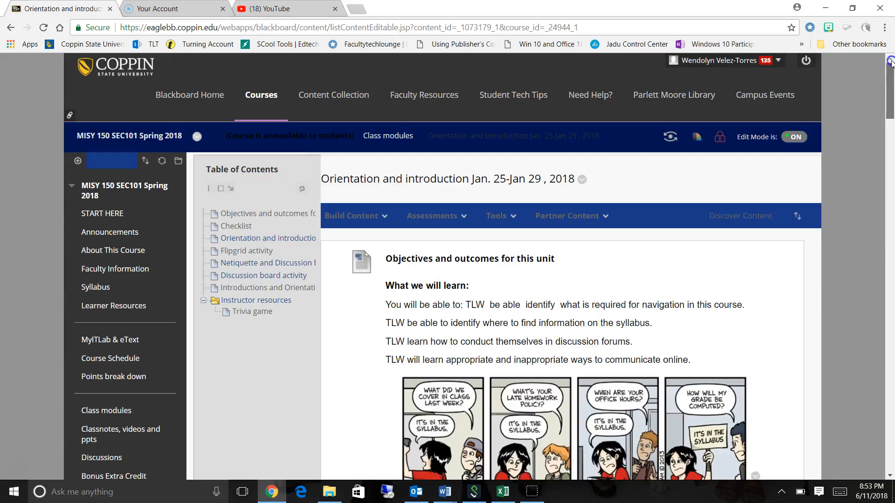
Return to the Assignments area of the GRP_BlackboardDesignCamp2018Beginners course.
left_click(182, 94)
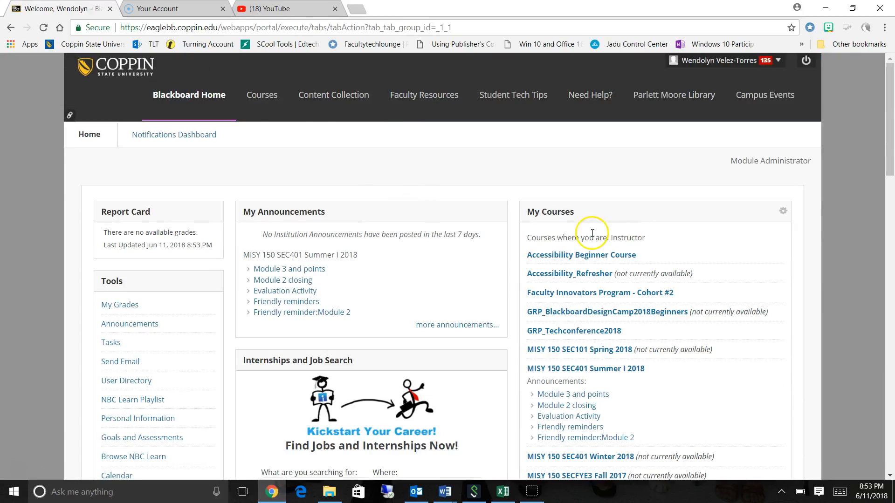
left_click(649, 313)
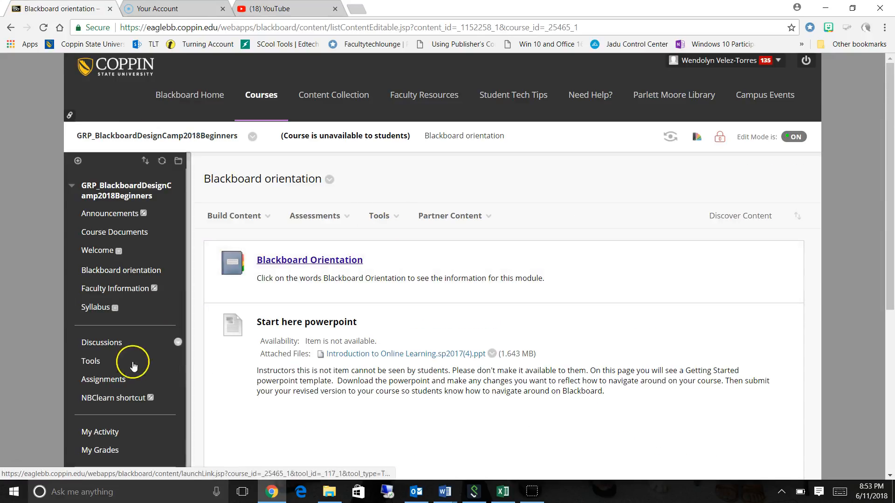
left_click(115, 382)
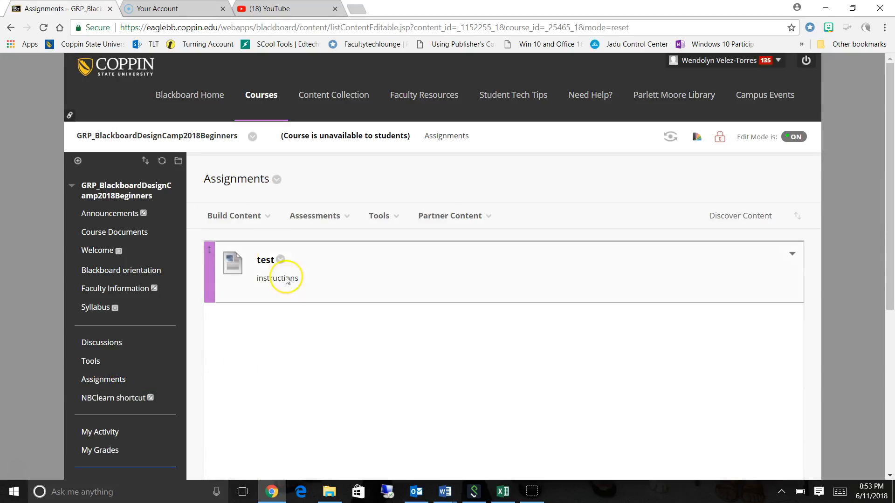
Start a new assignment assessment in the Assignments area and name it "Assignment 1".
left_click(246, 216)
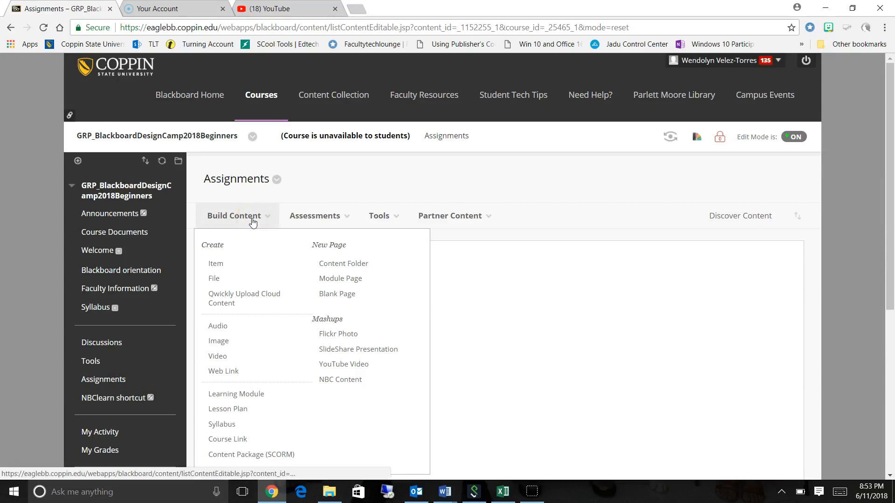
left_click(282, 216)
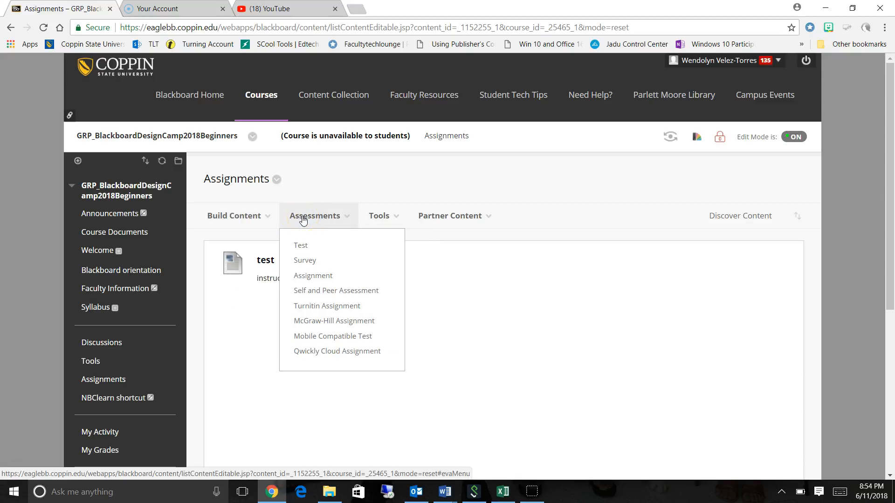
left_click(319, 280)
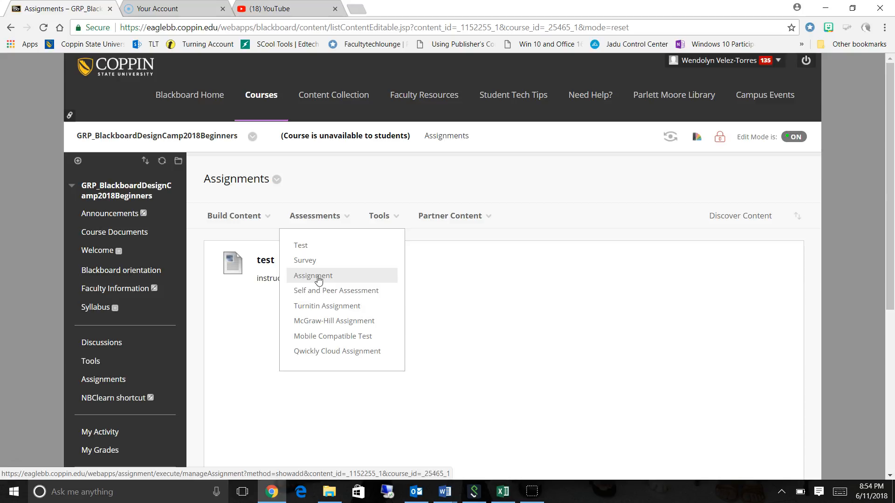
left_click(318, 278)
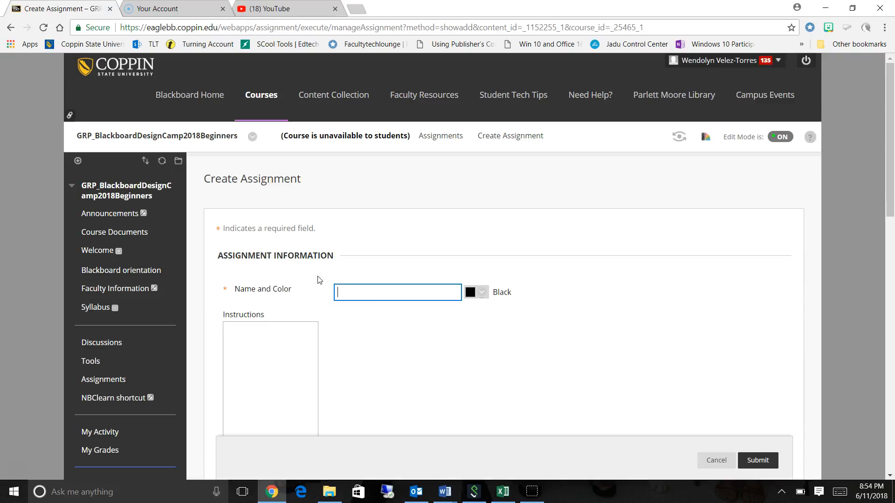
left_click(388, 291)
type("Assignment 1")
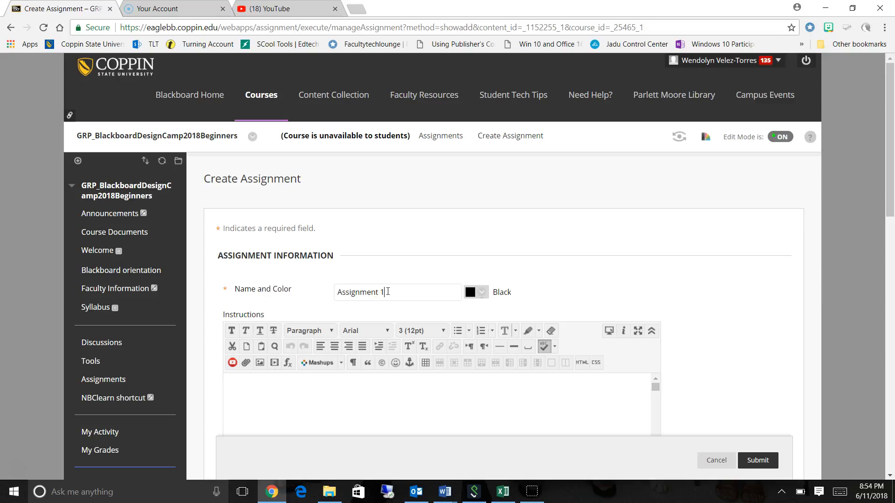
Enter "instructions" as the instructions text of the new assignment.
left_click_drag(890, 161, 891, 215)
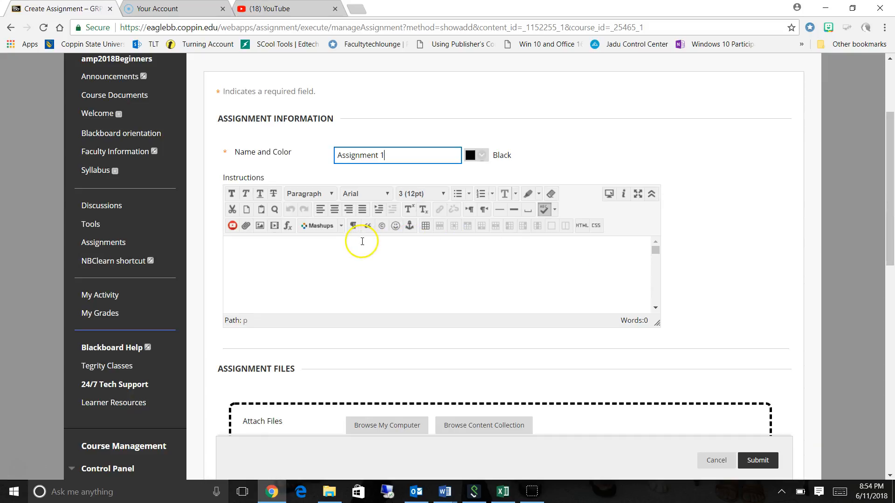
left_click(433, 253)
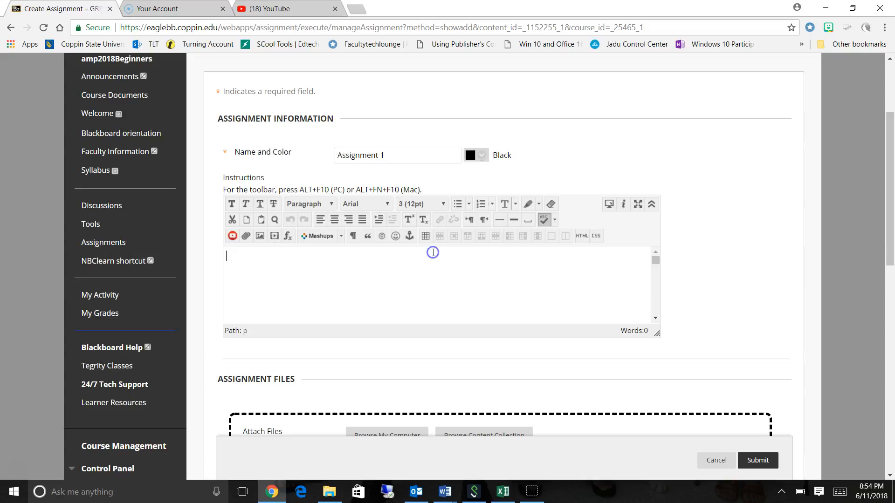
type("instructions")
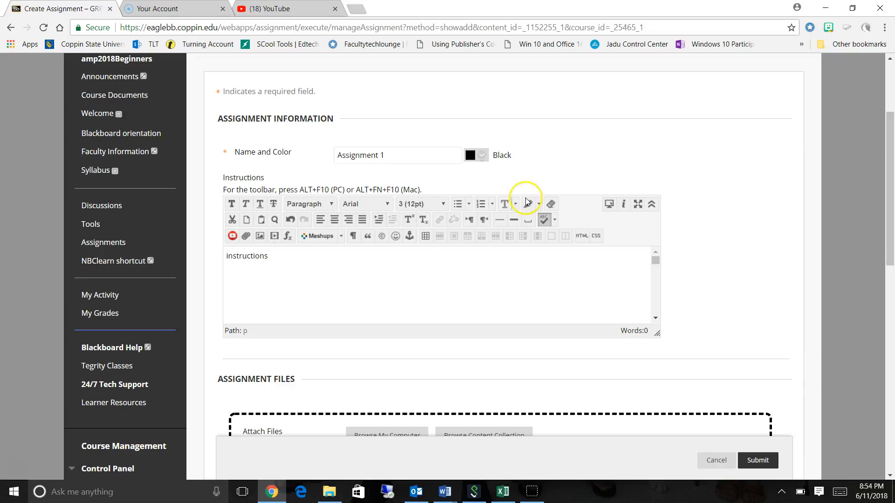
Set the assignment's due date to 06/12/2018.
left_click_drag(888, 134, 887, 183)
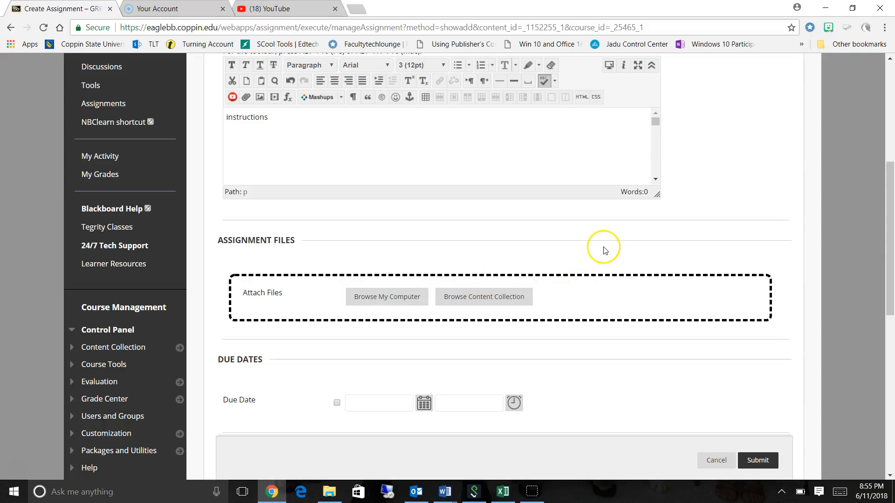
left_click_drag(891, 200, 891, 274)
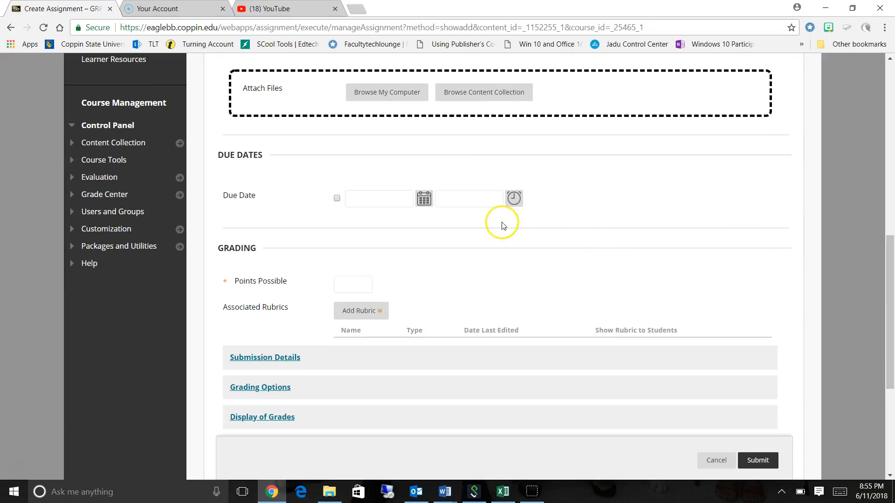
left_click(426, 201)
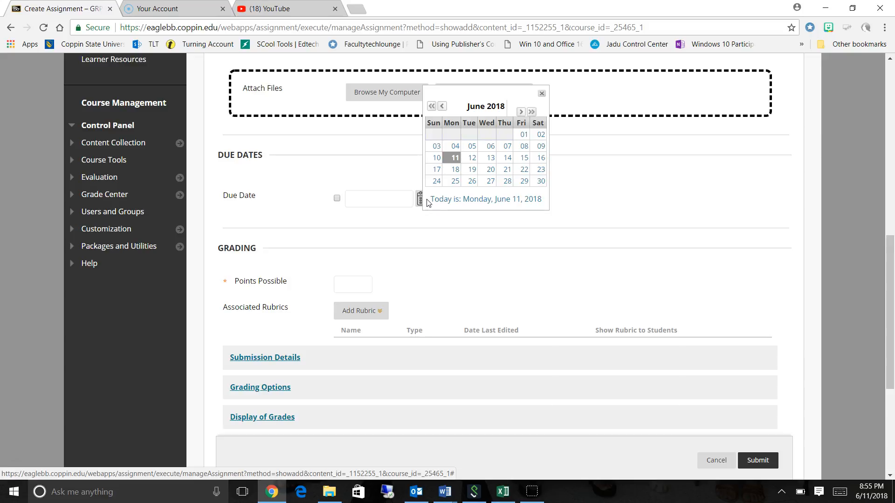
left_click(472, 158)
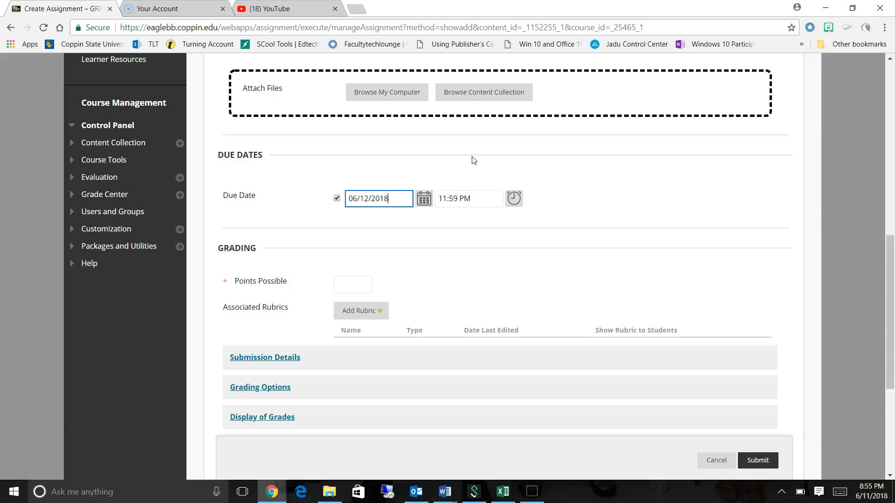
Set the assignment's points possible to 0.
left_click(359, 284)
left_click(359, 284)
type("0")
left_click(340, 285)
key("BackSpace")
type("0")
In the submission details, allow multiple attempts with a maximum of 2.
left_click_drag(893, 266, 892, 327)
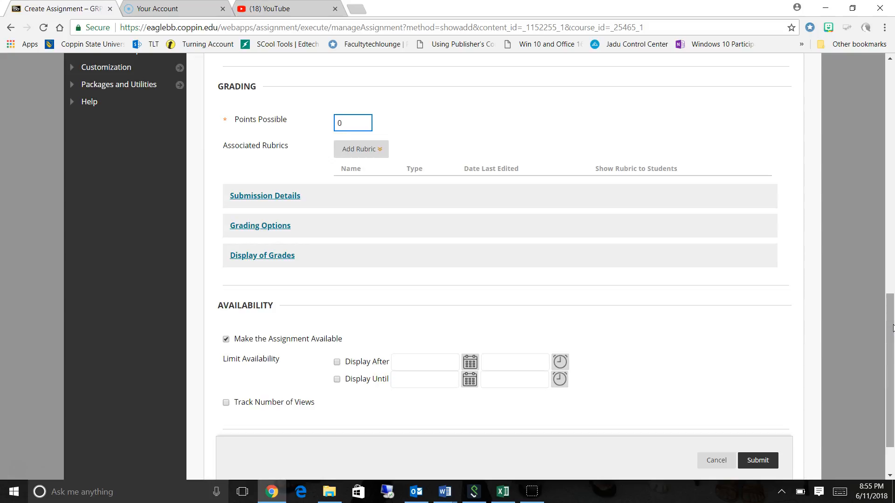
left_click(355, 150)
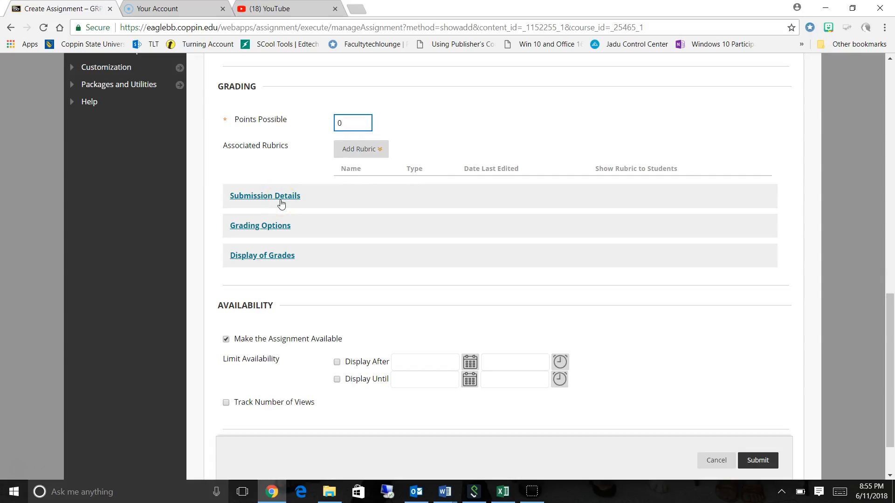
left_click(264, 196)
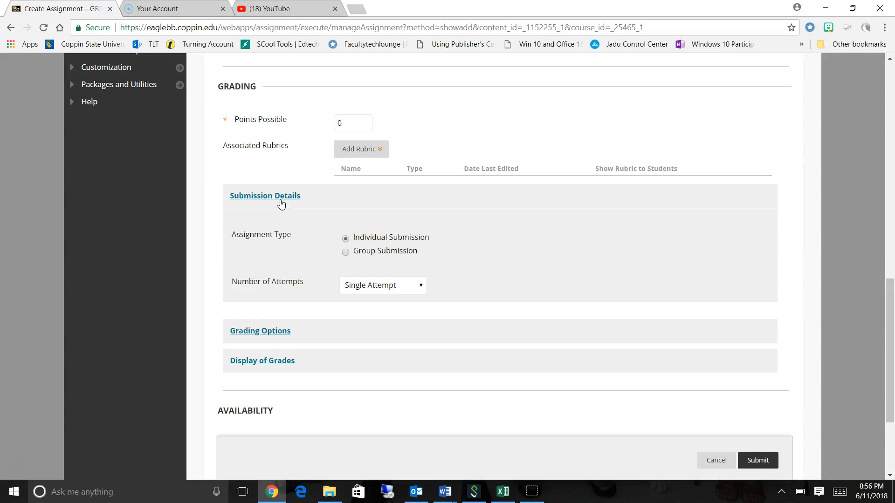
left_click(421, 288)
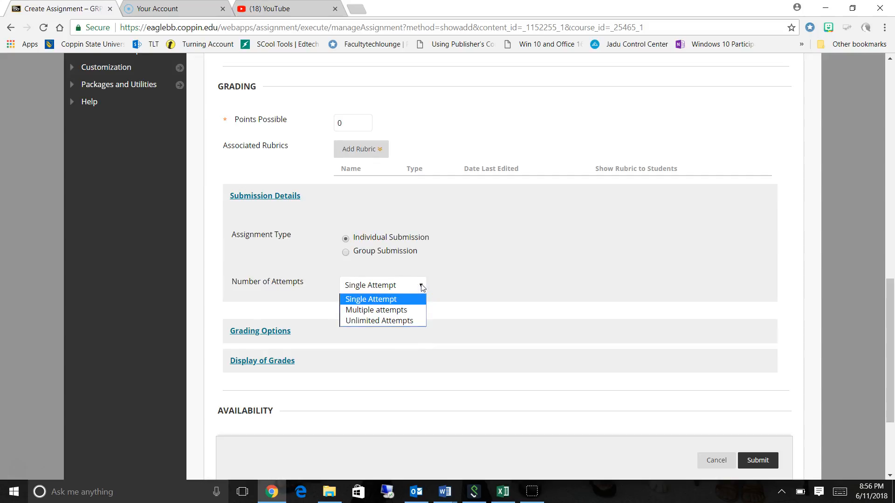
left_click(403, 311)
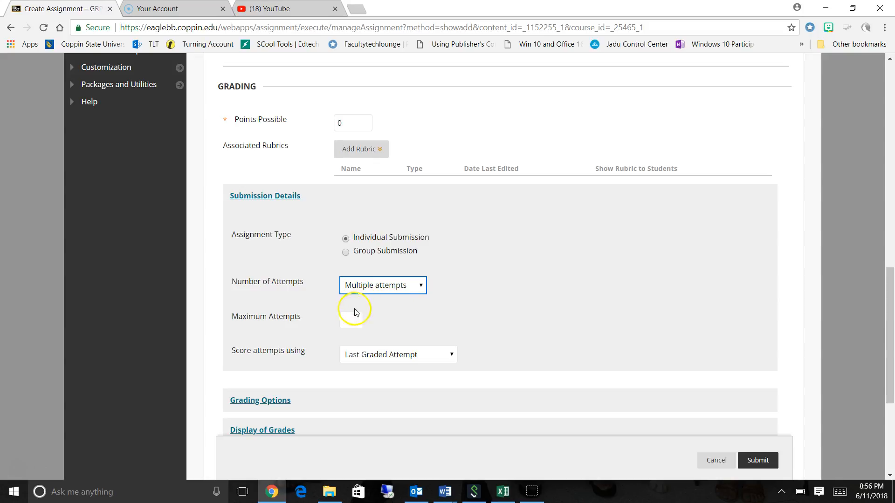
left_click(355, 324)
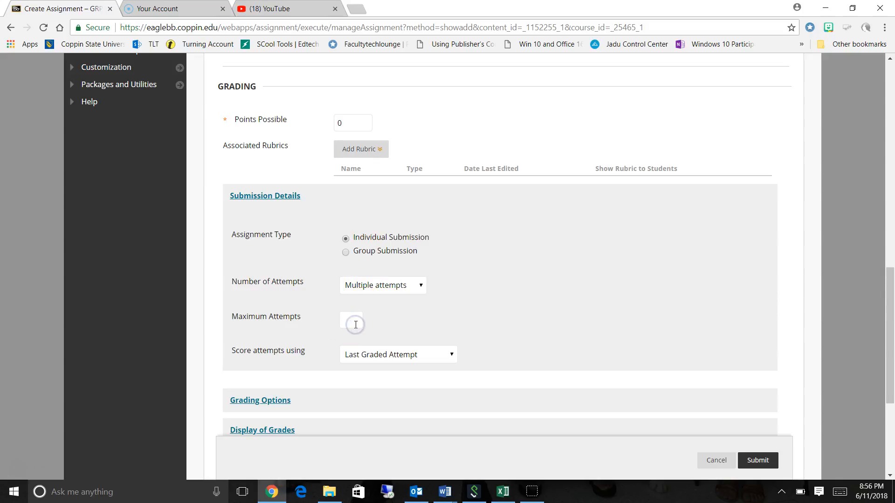
type("2")
Review the choices for the number of attempts and for scoring attempts, without changing either setting.
left_click(379, 284)
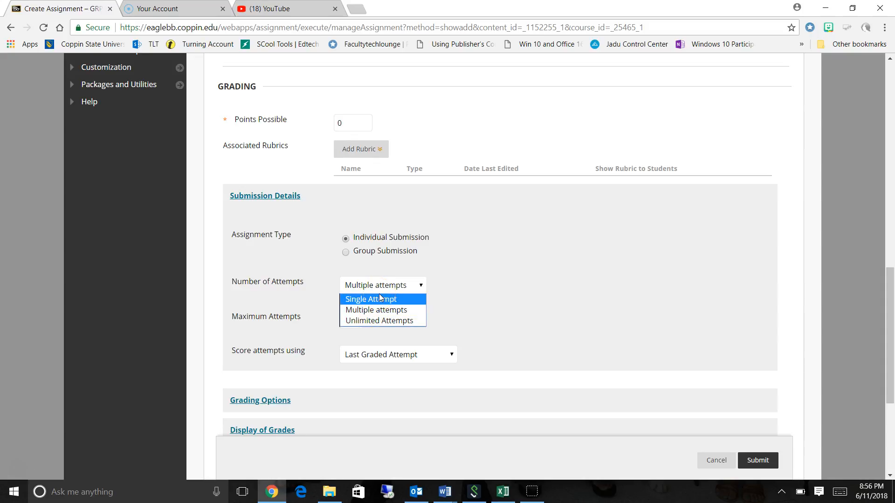
left_click(537, 280)
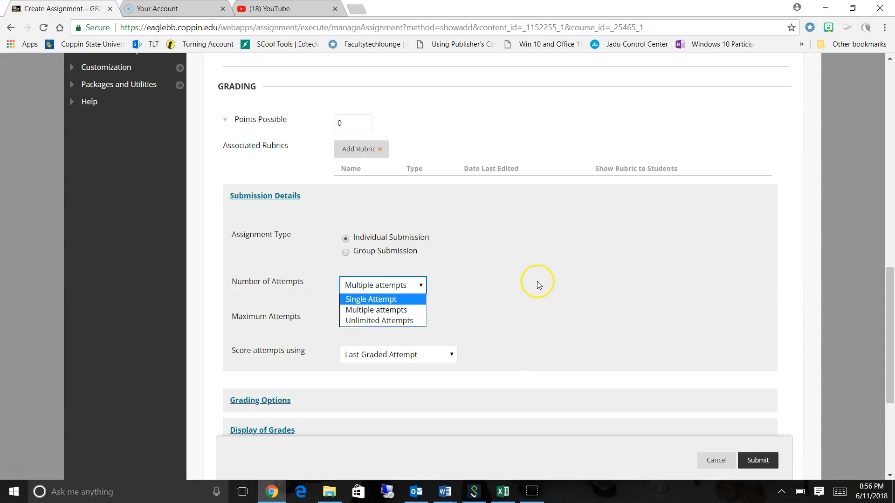
left_click(490, 297)
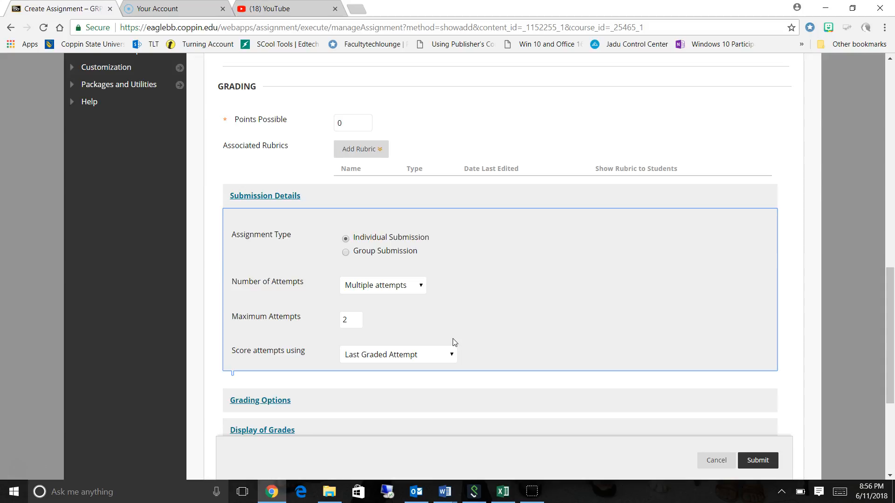
left_click(425, 355)
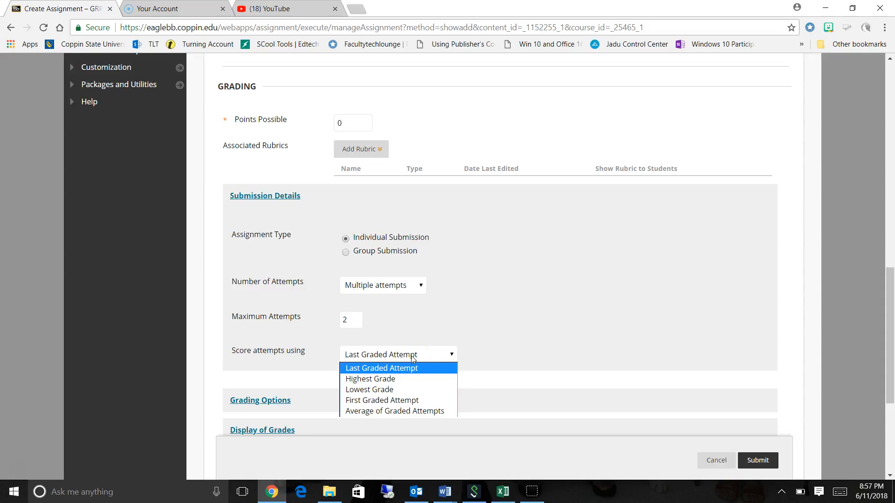
left_click(625, 321)
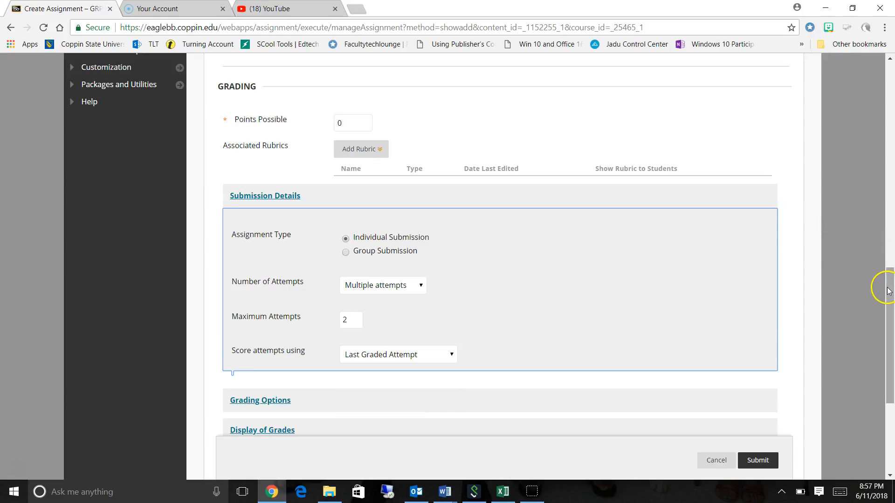
Expand the Grading Options and Display of Grades sections of the assignment.
left_click_drag(888, 291, 888, 334)
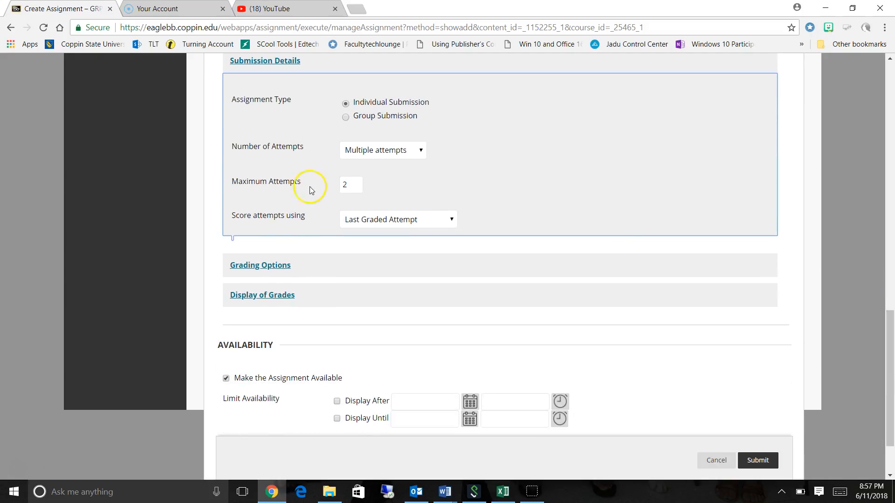
left_click(269, 264)
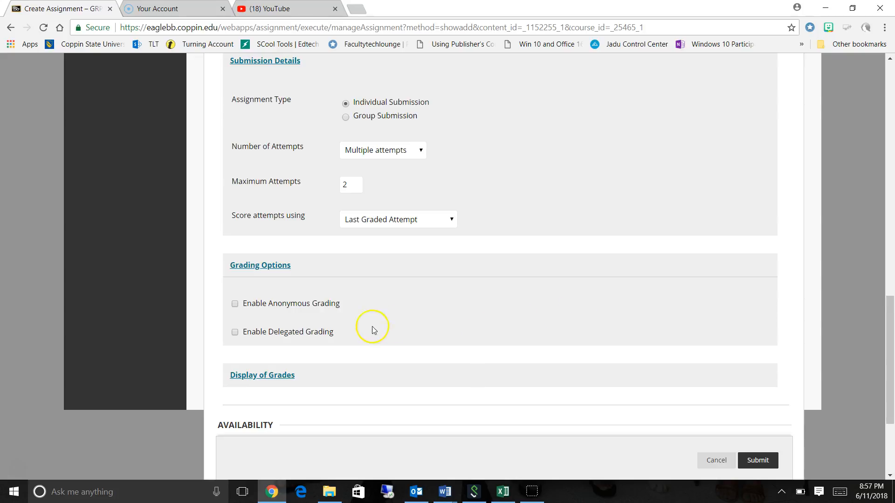
left_click(281, 373)
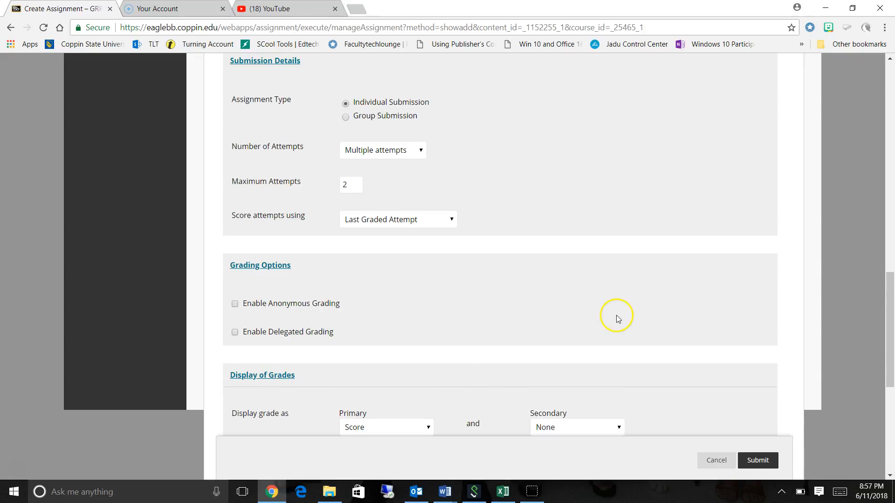
Set the secondary grade display to Percentage, and turn Show to students in My Grades off and back on.
left_click_drag(893, 300, 891, 344)
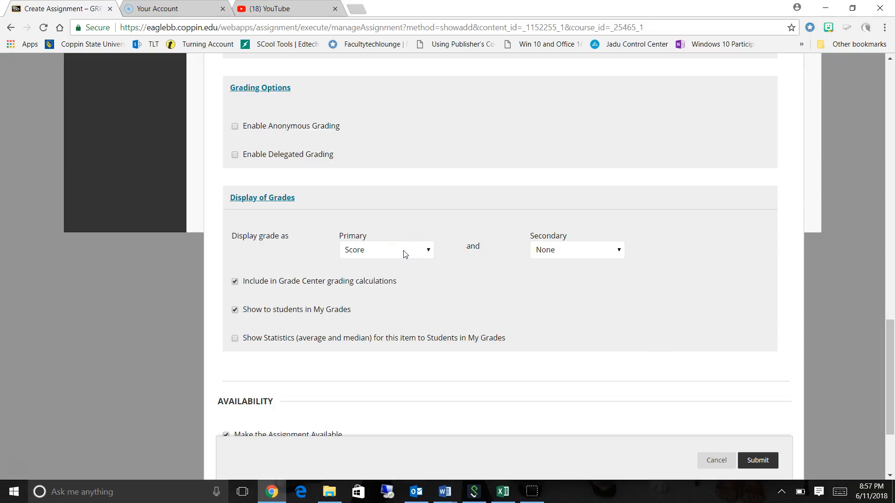
left_click(426, 251)
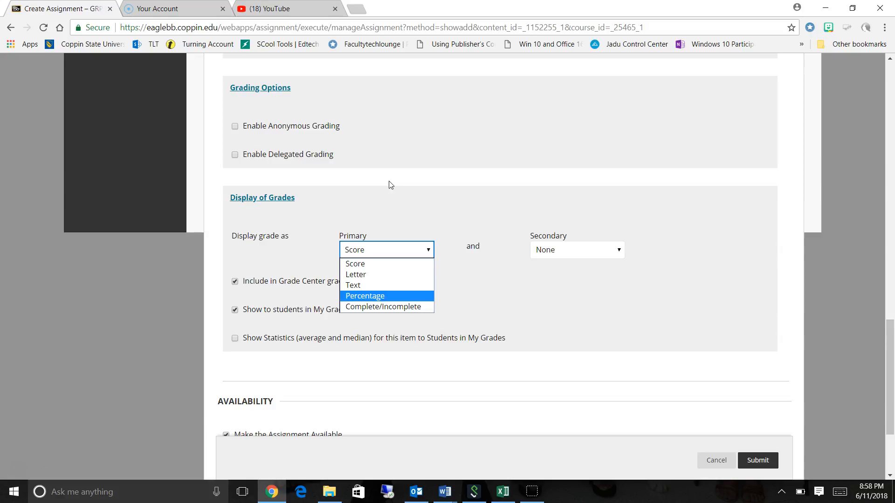
left_click(619, 252)
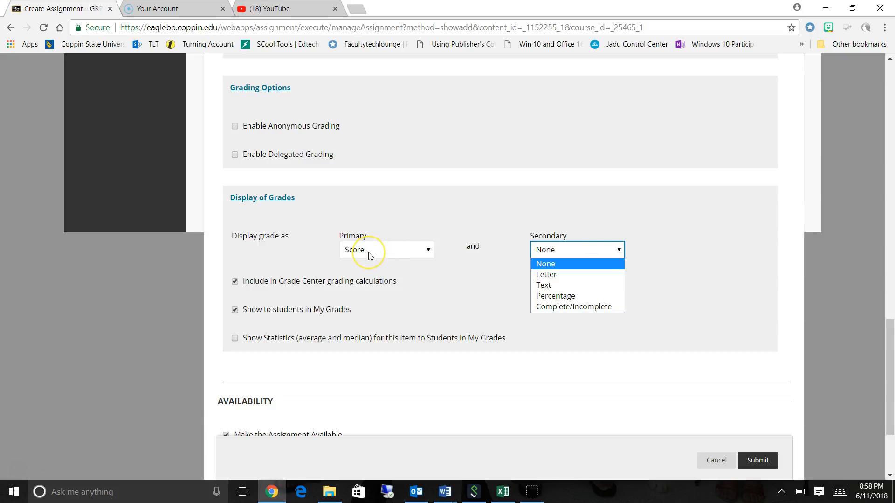
left_click(404, 251)
left_click(566, 296)
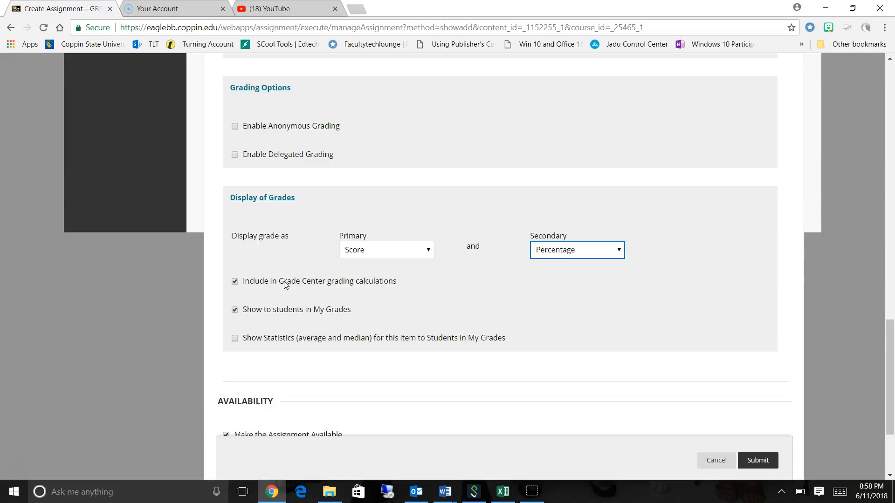
left_click(235, 310)
left_click(235, 310)
Limit the assignment's availability to display after 06/12/2018 at 01:30 AM.
left_click_drag(889, 347, 889, 394)
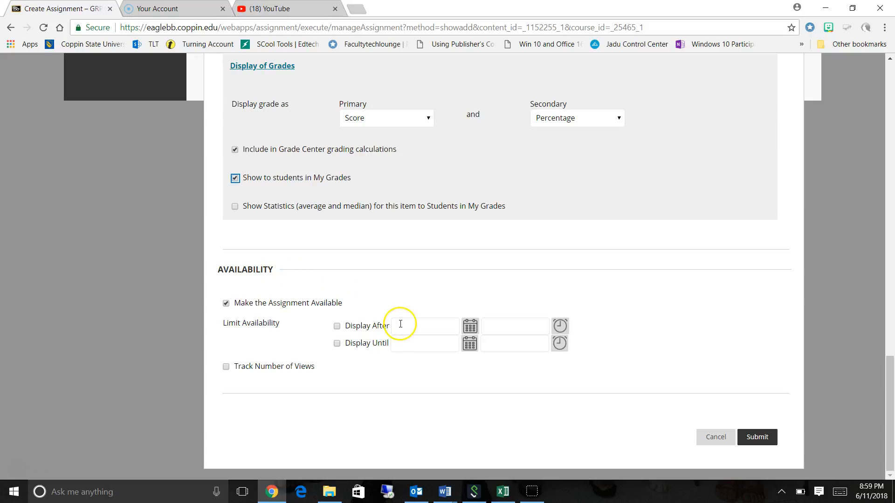
left_click(469, 331)
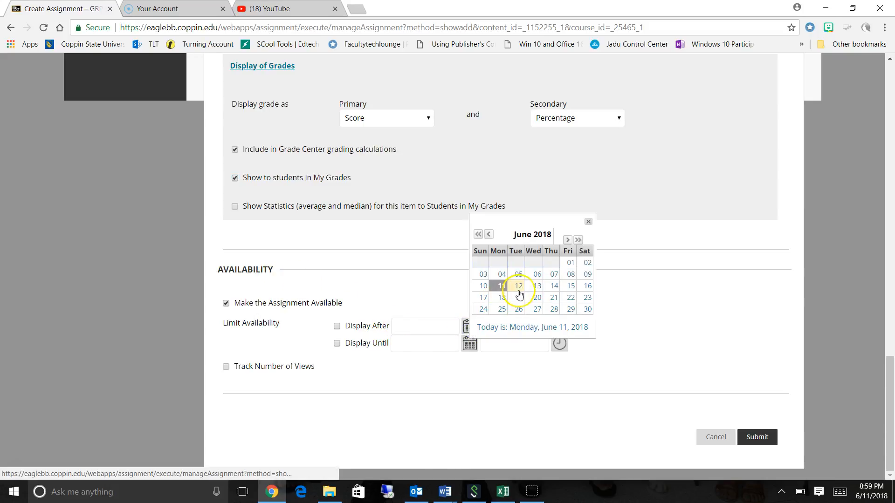
left_click(510, 285)
left_click(559, 325)
left_click(569, 270)
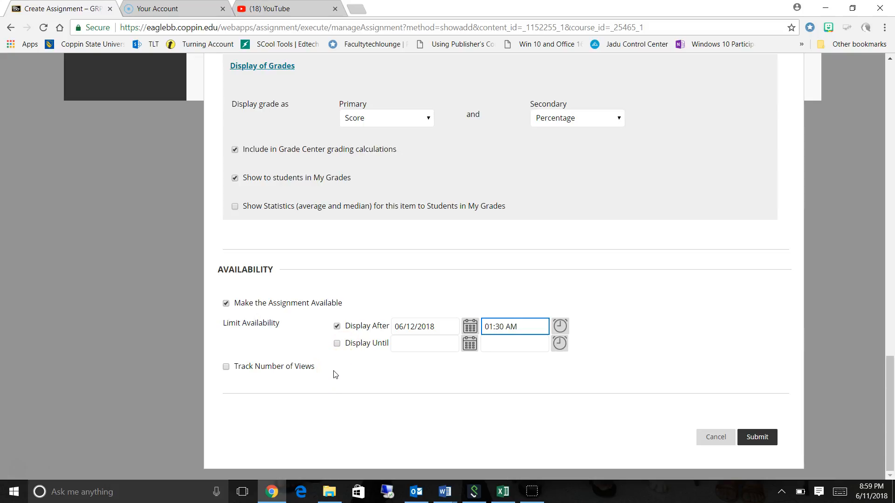
Limit the assignment's availability to display until 06/12/2018 at 03:00 AM and submit the new assignment.
left_click(470, 344)
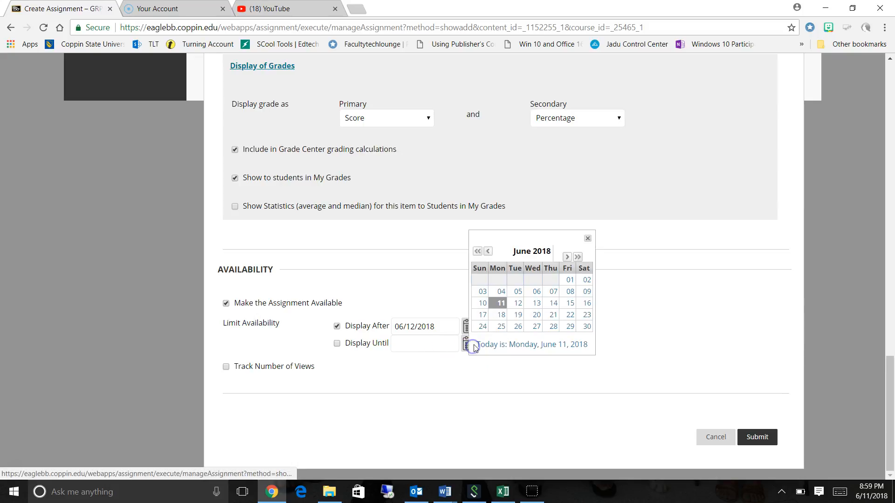
left_click(517, 302)
left_click(554, 345)
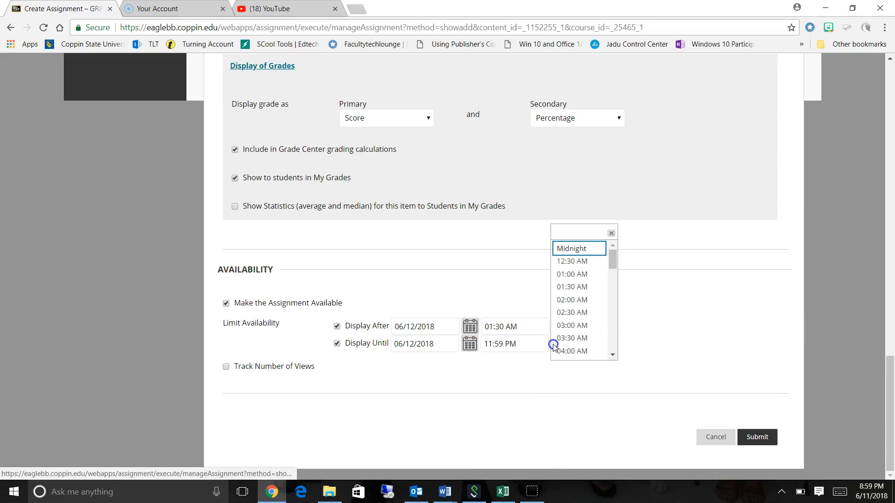
left_click(573, 325)
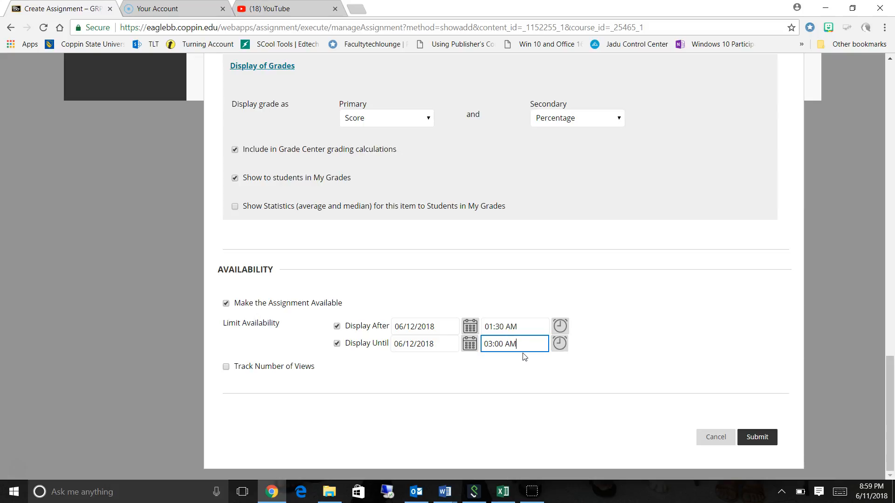
left_click(748, 438)
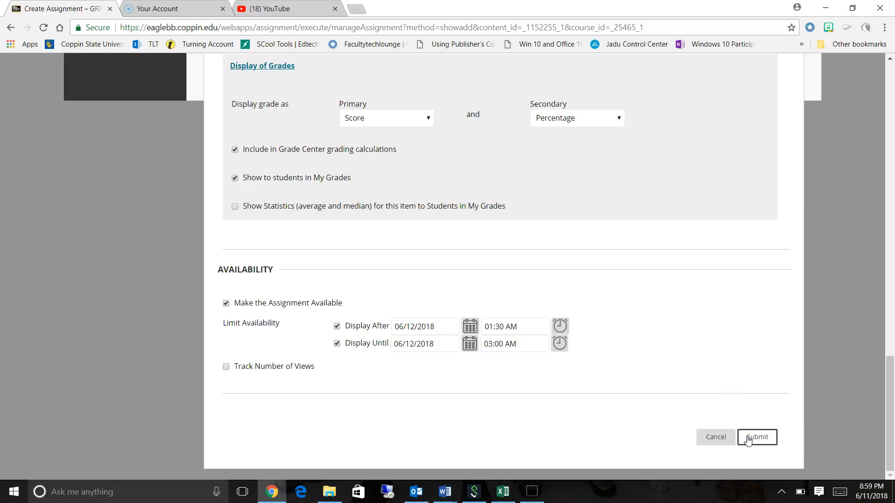
left_click(748, 438)
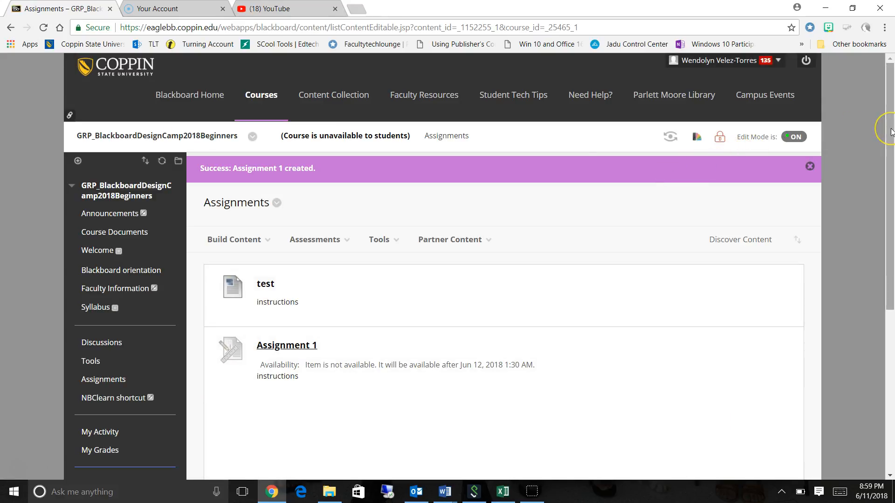
Edit Assignment 1 to turn off both the Display After and Display Until limits, and submit the change.
left_click_drag(890, 130, 890, 154)
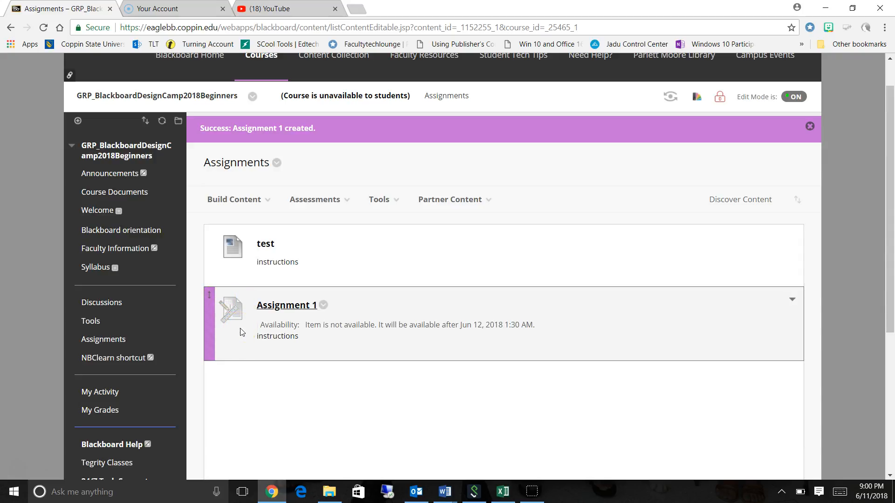
left_click(323, 305)
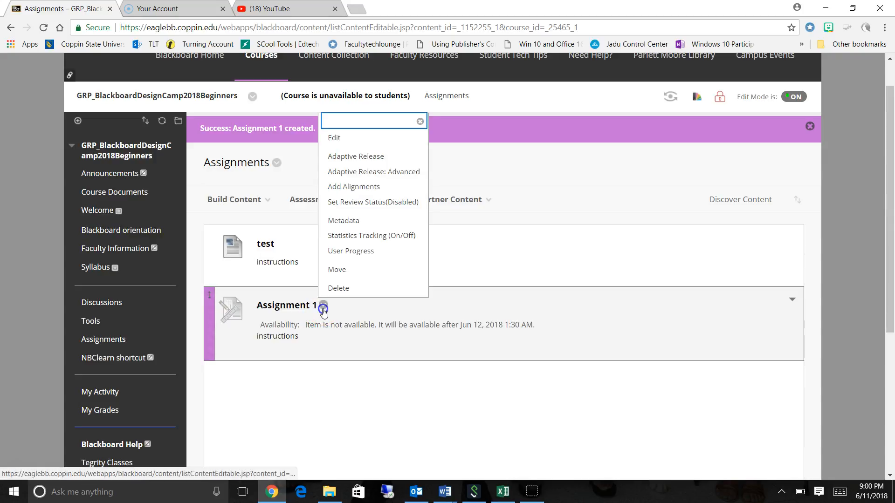
left_click(357, 140)
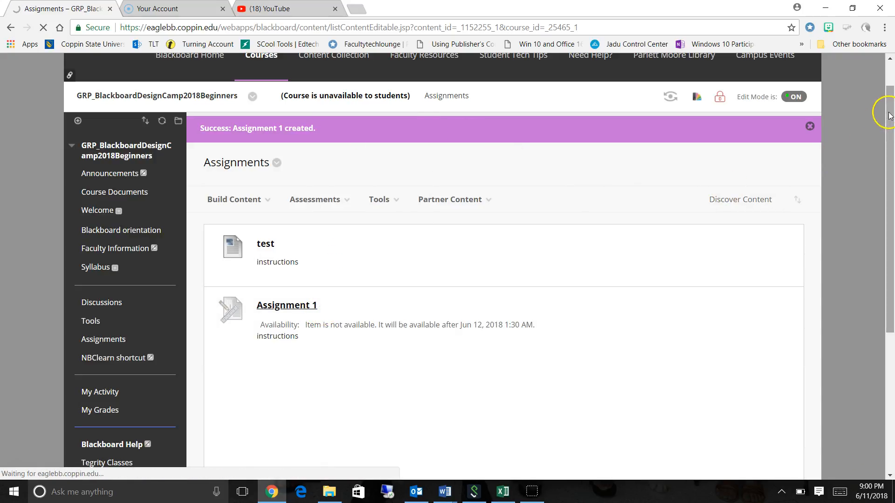
left_click_drag(890, 112, 889, 247)
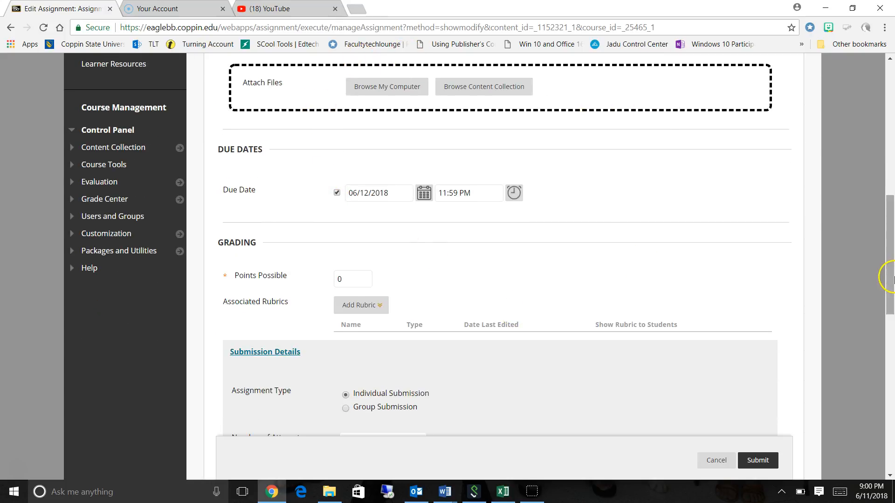
left_click_drag(890, 247, 891, 387)
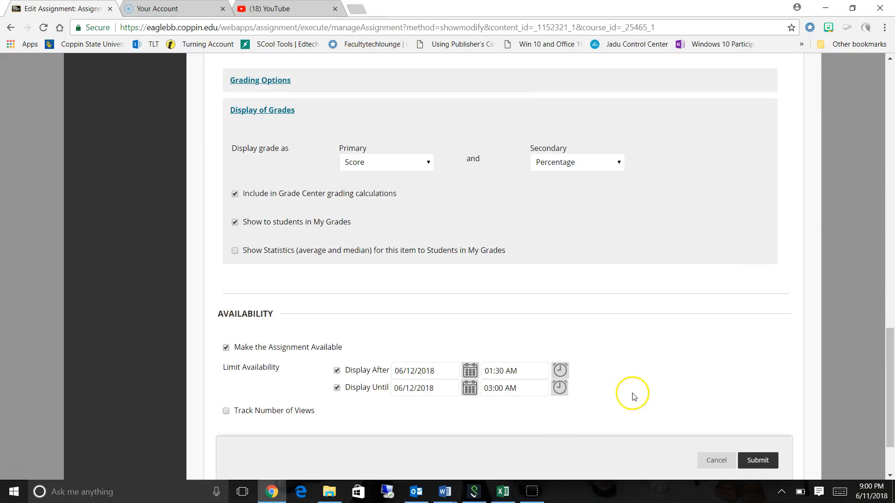
left_click(335, 371)
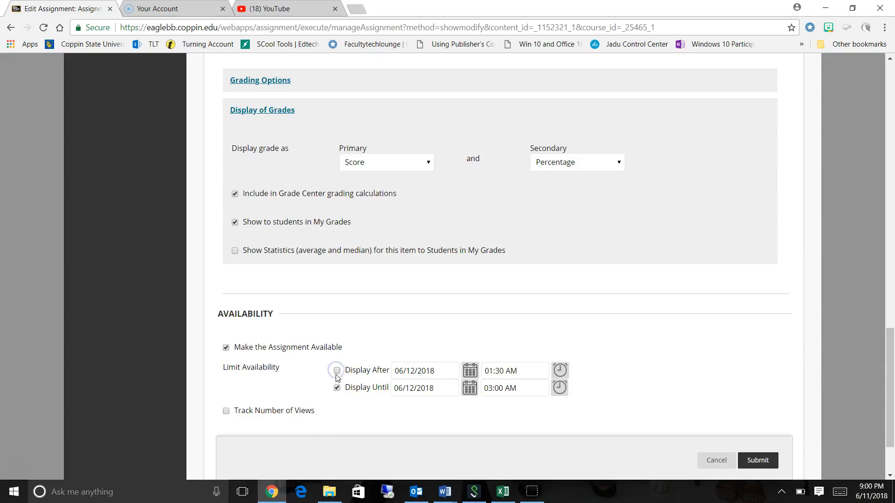
left_click(336, 388)
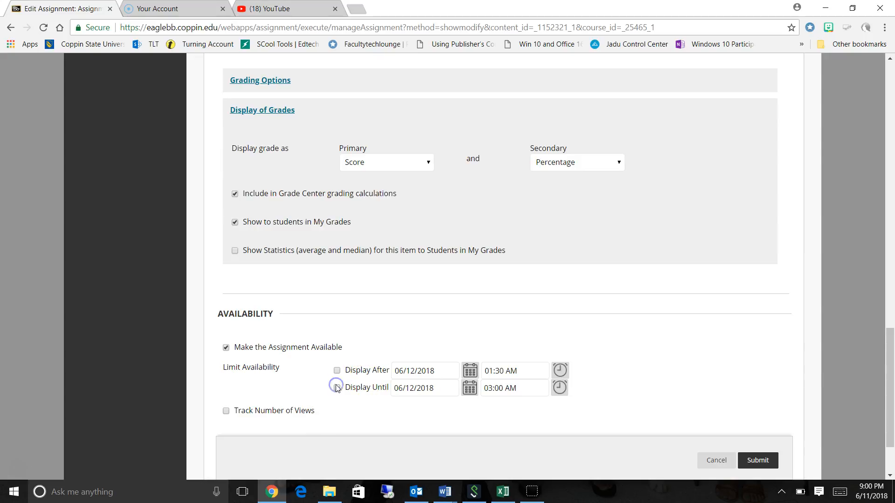
left_click(751, 460)
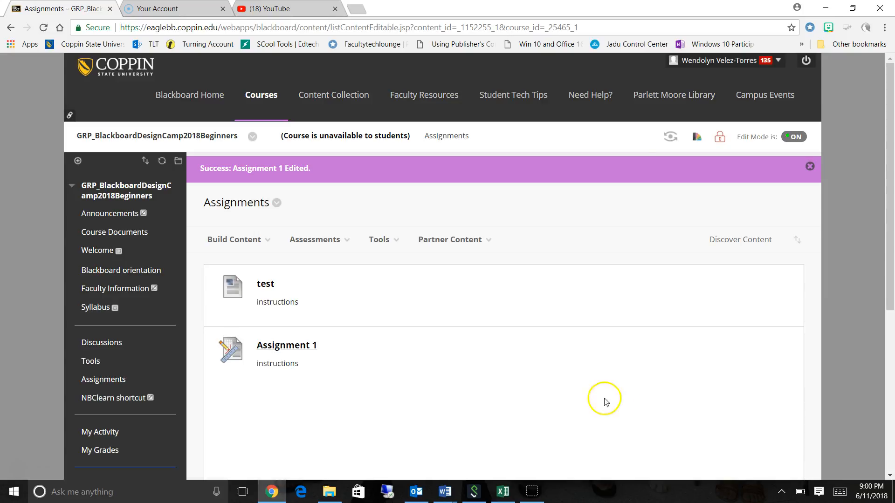
Open Assignment 1 and examine its assignment information and submission sections in the upload preview.
left_click(231, 345)
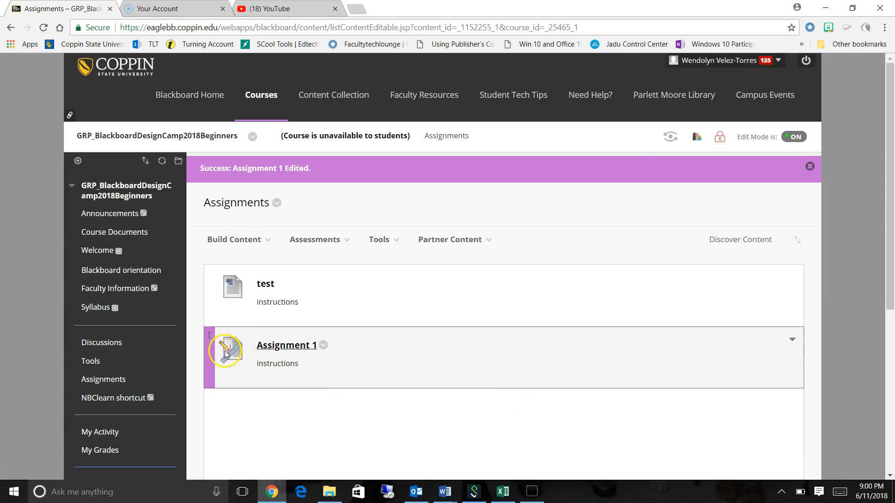
left_click(283, 348)
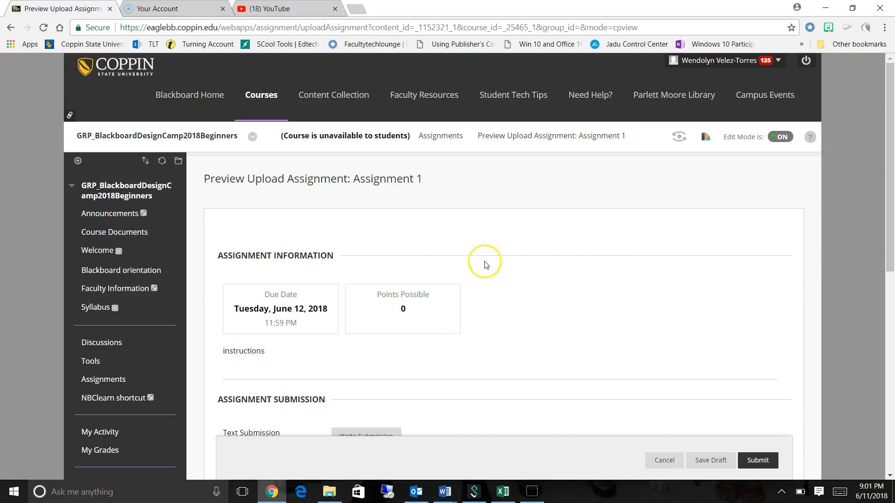
left_click(889, 152)
left_click_drag(889, 151, 889, 174)
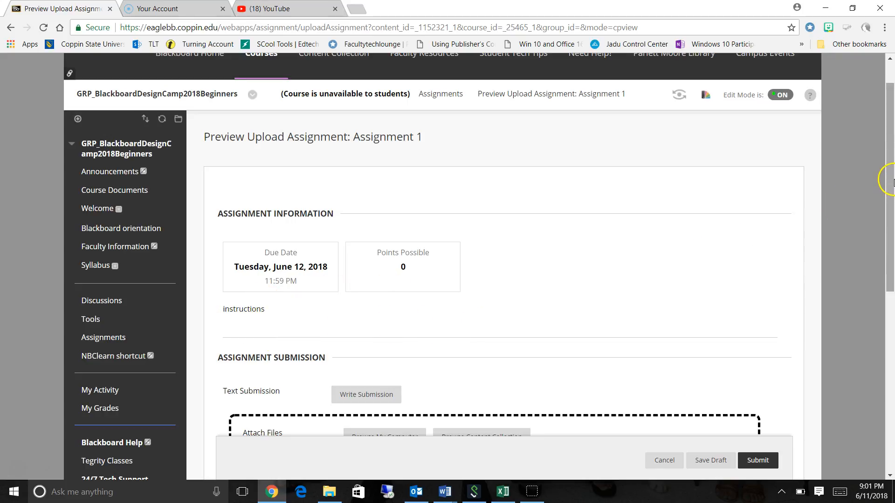
left_click_drag(891, 180, 891, 238)
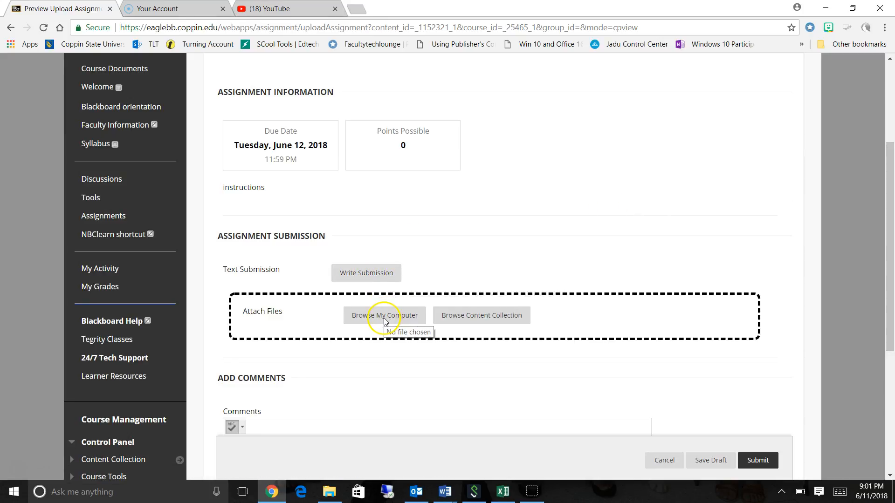
Write the text submission "my assignment." for Assignment 1.
left_click(354, 273)
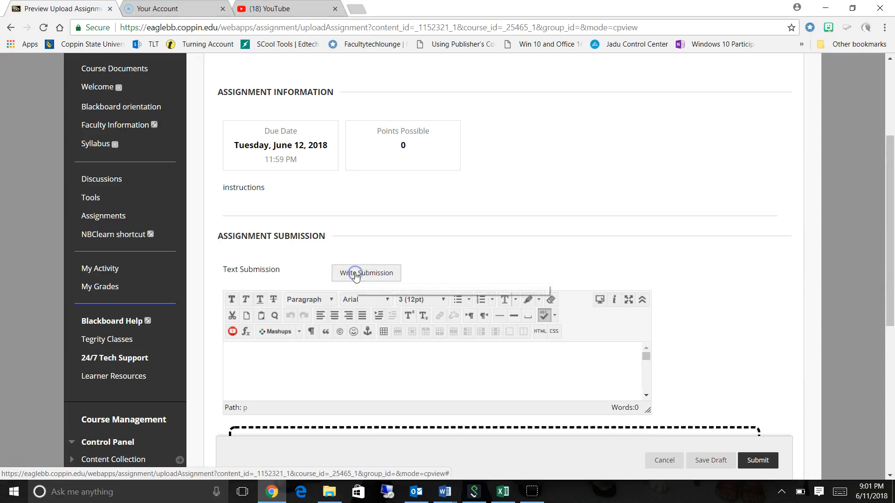
type("my a")
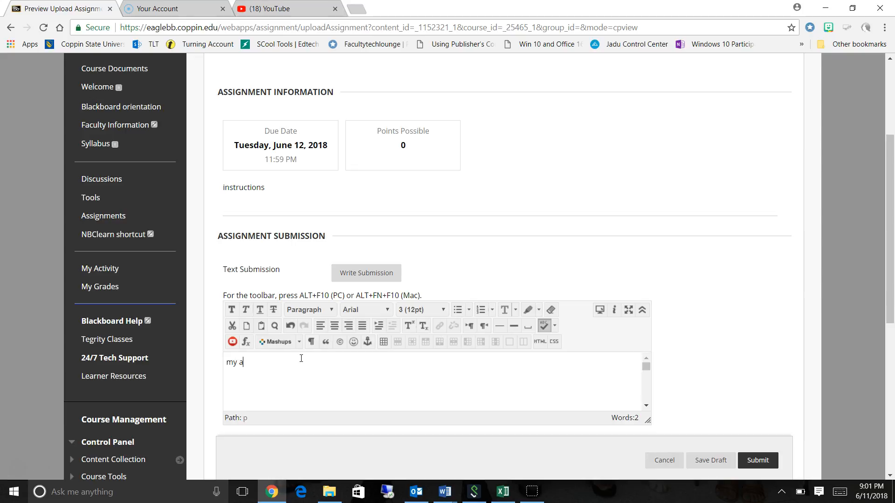
type("ssignmnet")
key("BackSpace")
key("BackSpace")
type("ent.")
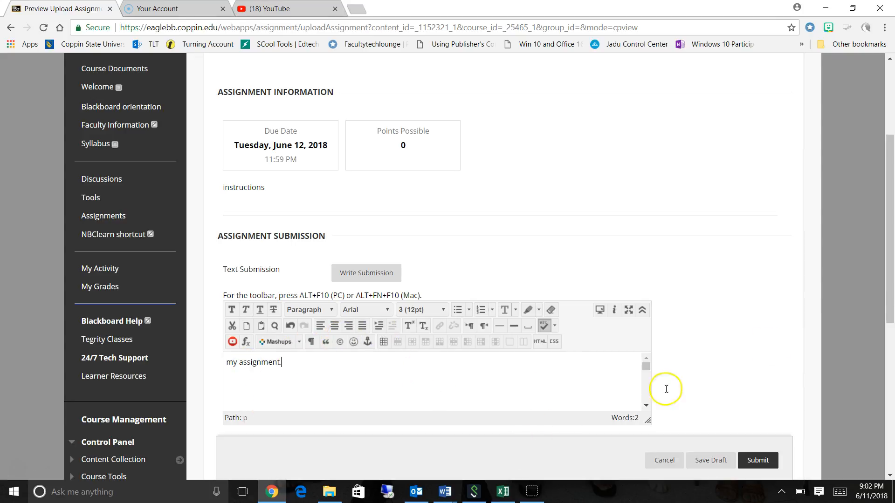
Attach the Technology_Enginge_PPT file from the Downloads folder to the previewed submission.
left_click_drag(889, 223, 890, 325)
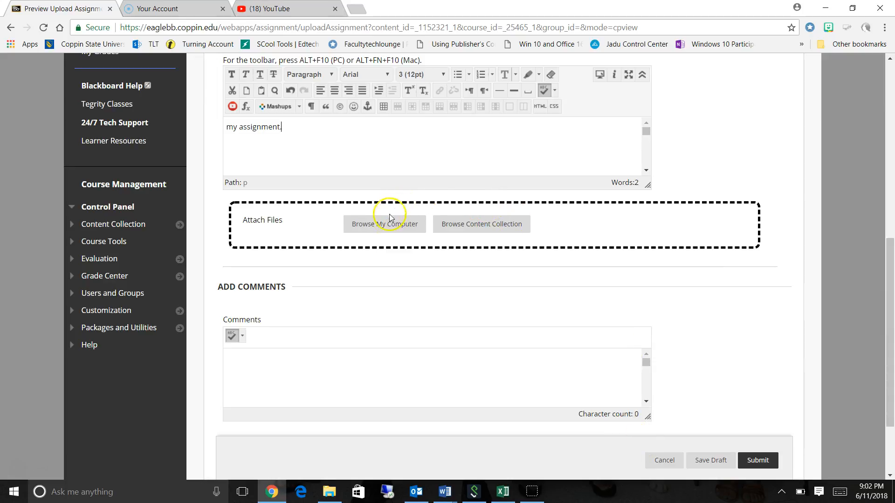
left_click(379, 225)
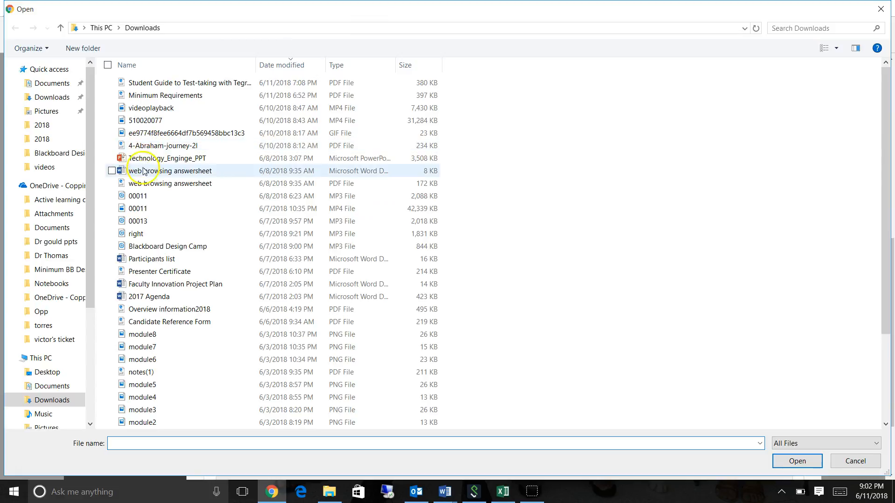
left_click(143, 158)
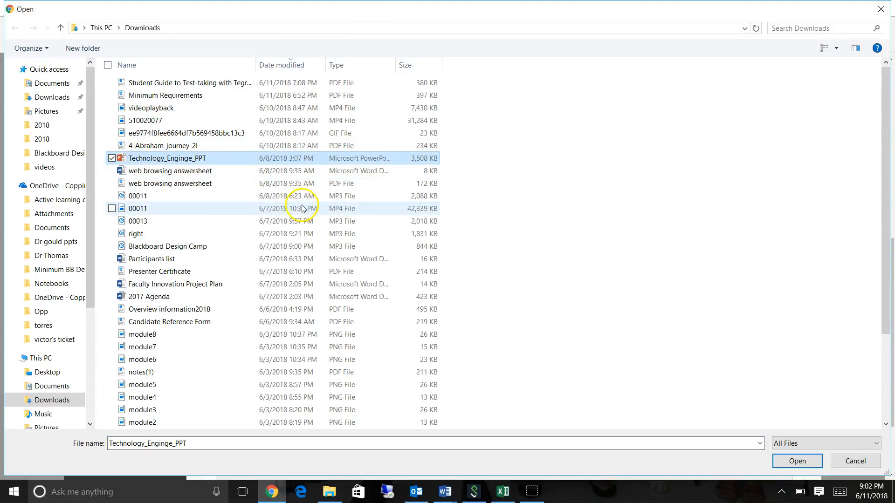
left_click(790, 461)
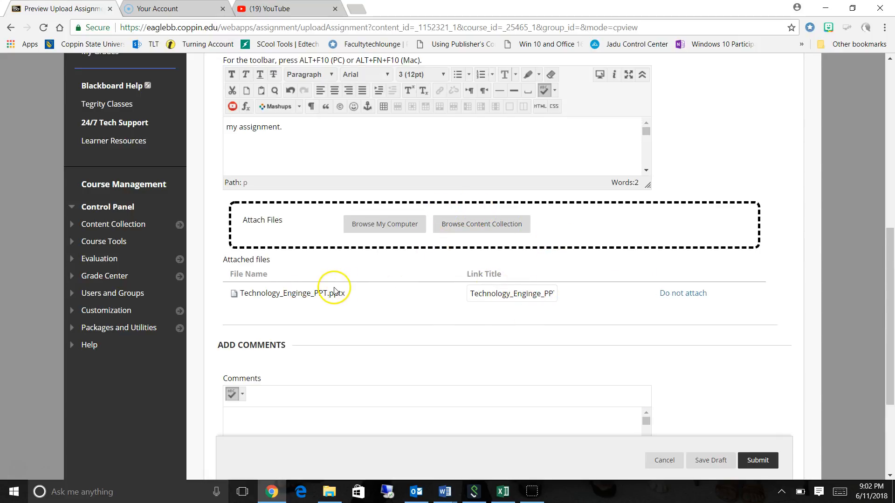
left_click_drag(887, 240, 891, 325)
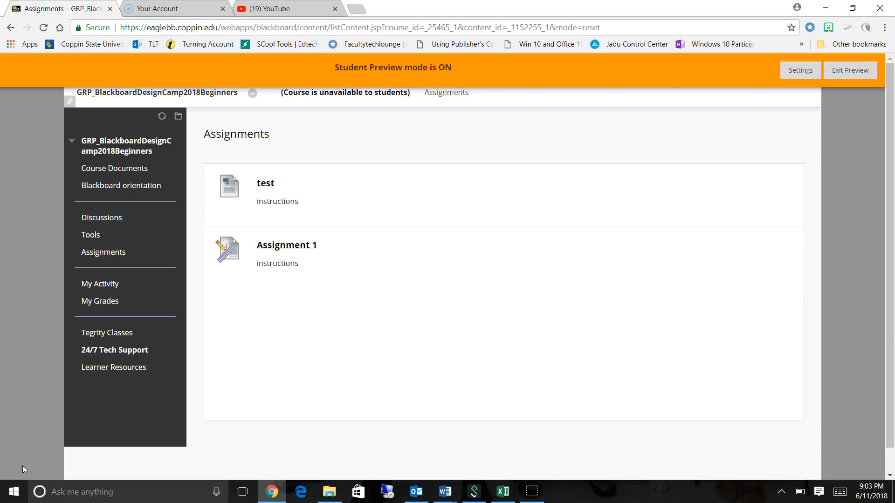
Open Assignment 1 in student preview, attach the Technology_Enginge_PPT file from the Downloads folder, and submit it.
left_click(281, 247)
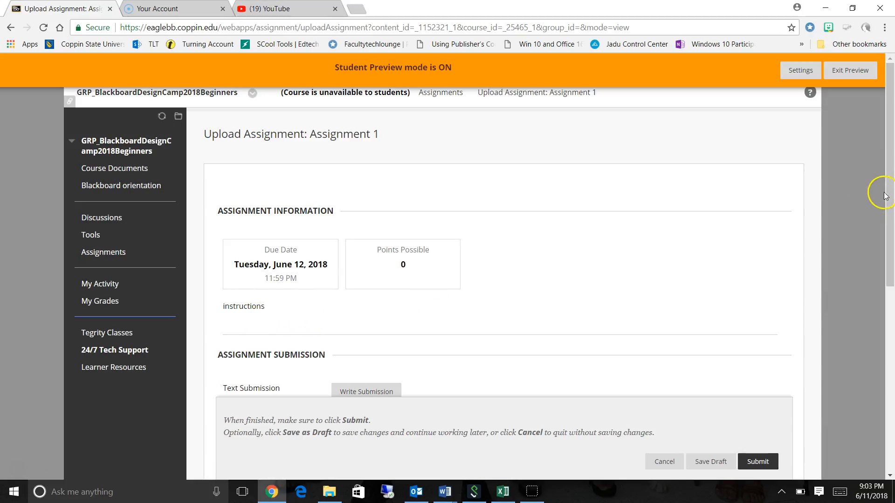
left_click_drag(890, 170, 889, 241)
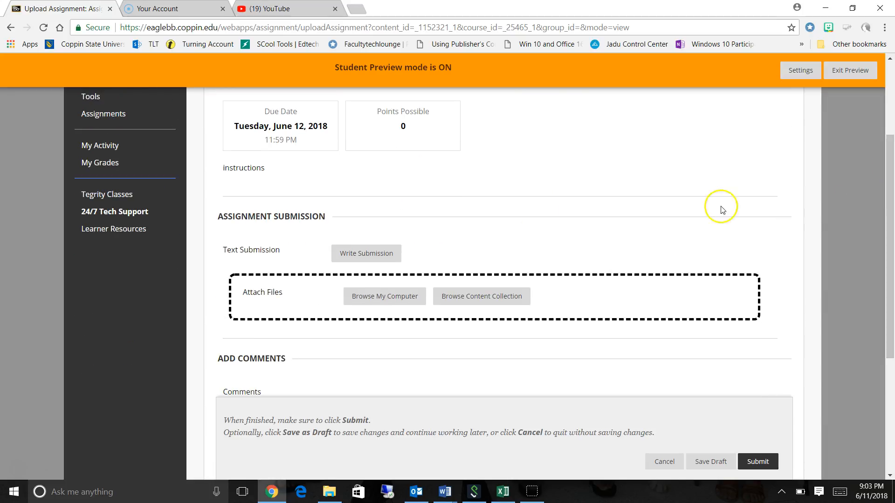
left_click(378, 296)
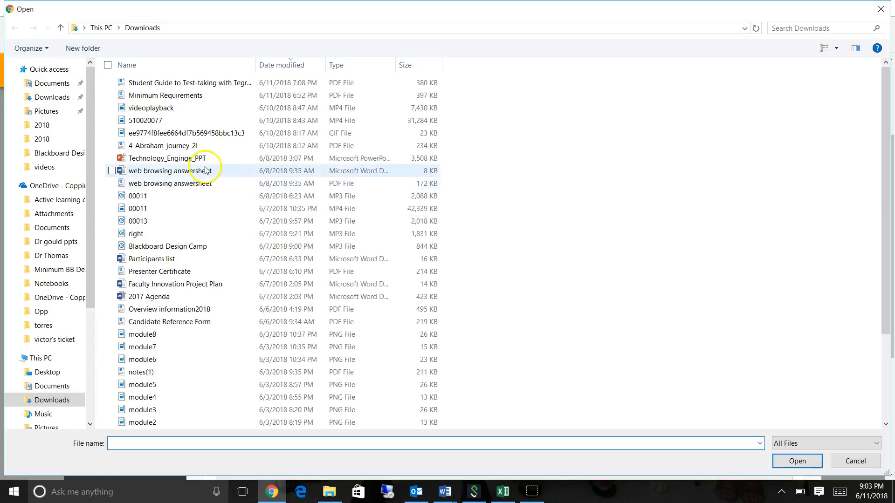
left_click(193, 158)
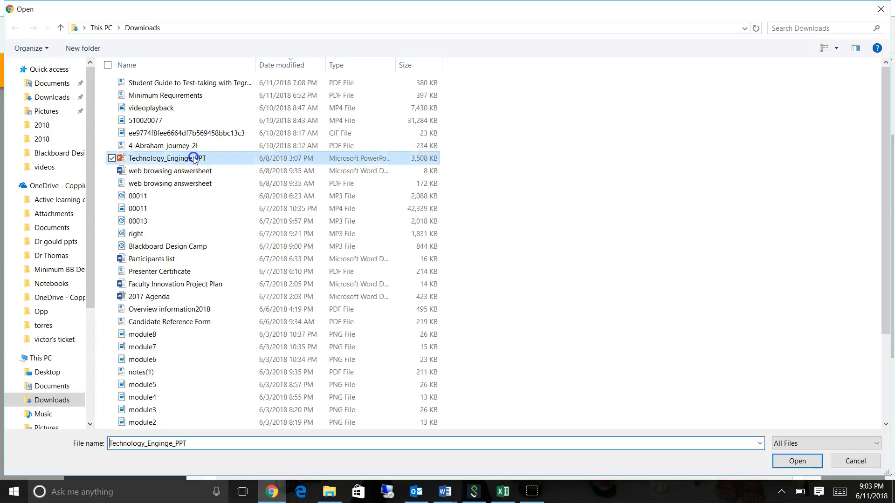
left_click(792, 464)
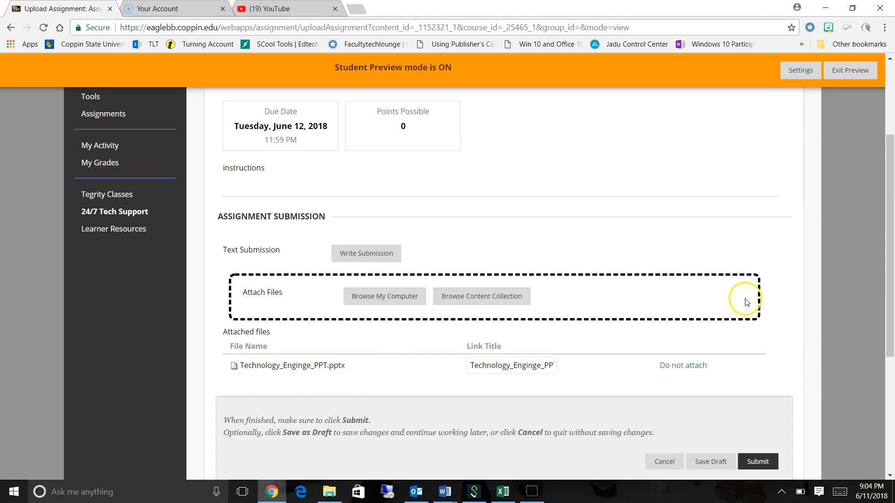
left_click_drag(887, 209, 888, 255)
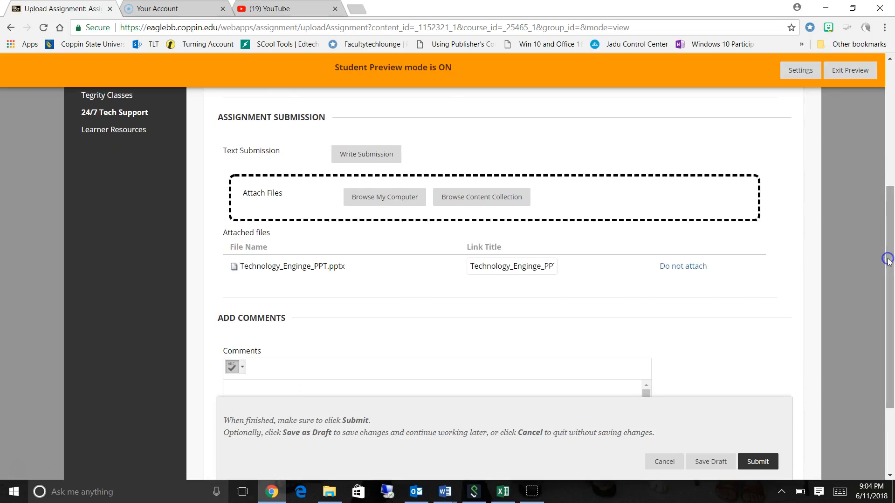
left_click(753, 461)
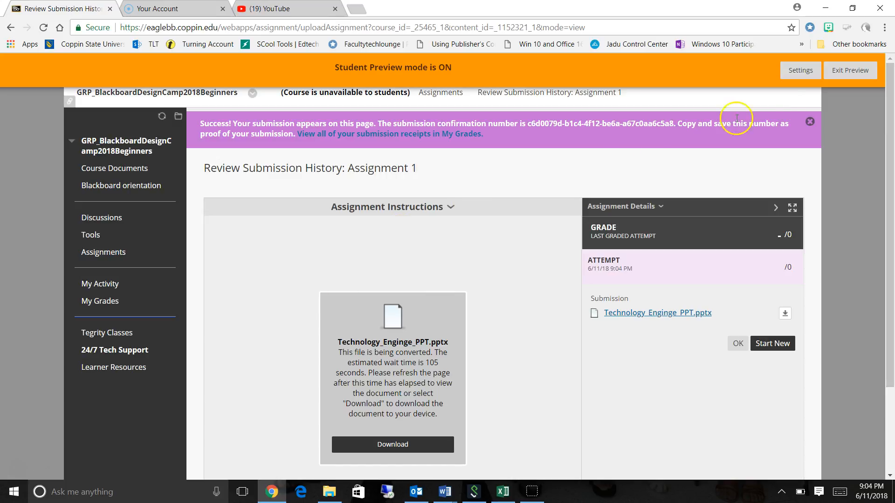
Exit the student preview, keeping the preview user and all data, and dismiss the submission notification.
left_click(849, 71)
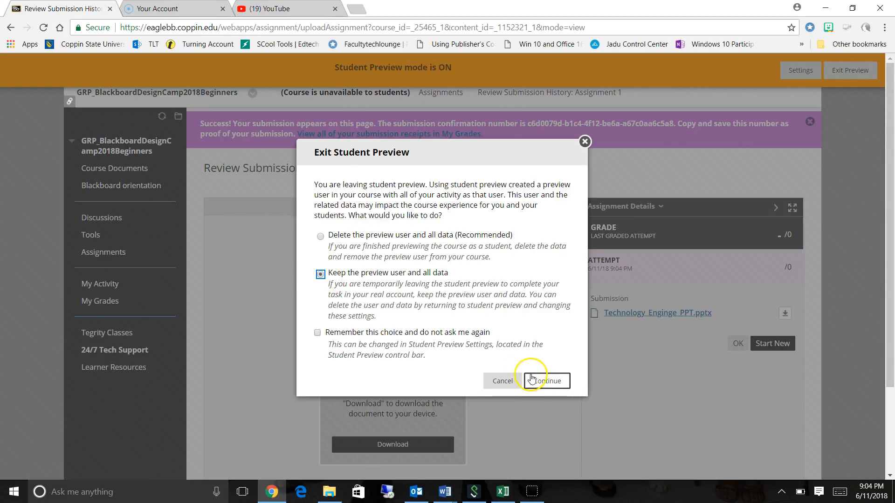
left_click(539, 382)
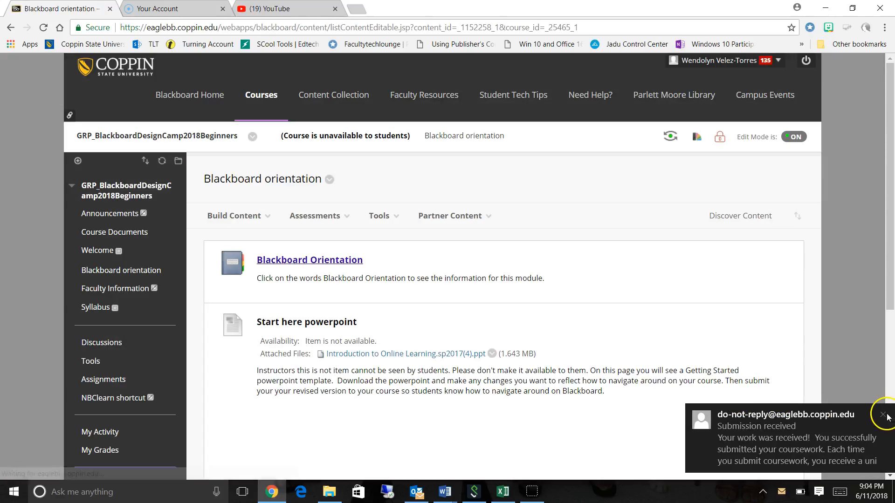
left_click(885, 415)
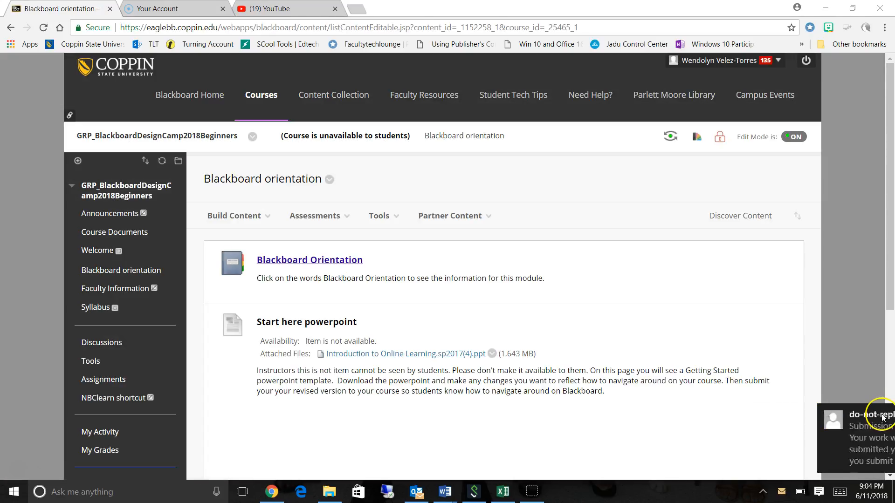
left_click_drag(891, 181, 892, 342)
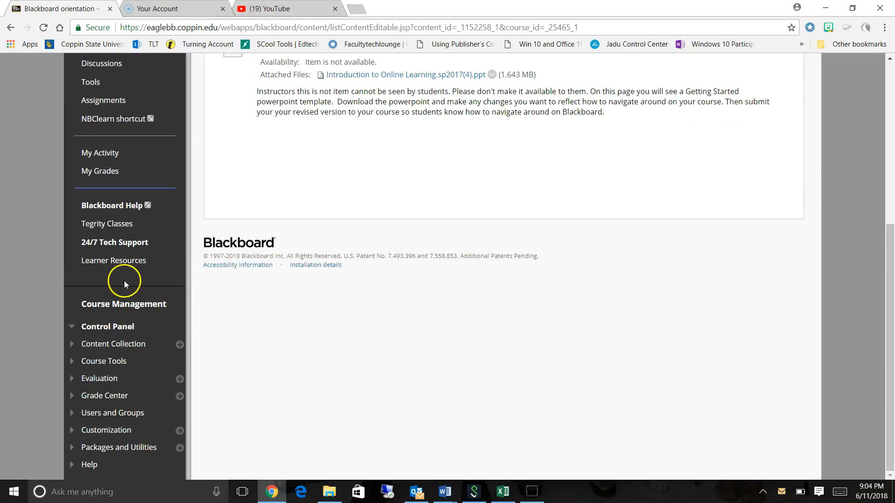
Open the preview user's Assignment 1 attempt from the Grade Center's Needs Grading list.
left_click(72, 396)
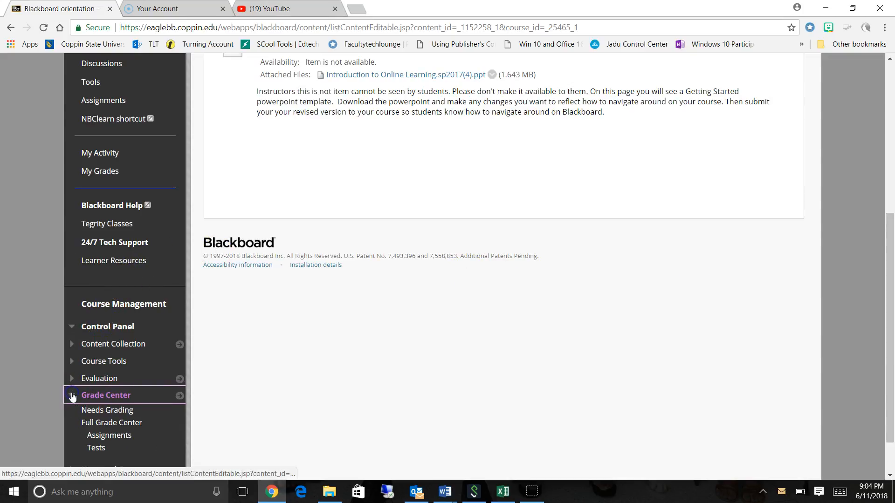
left_click(99, 410)
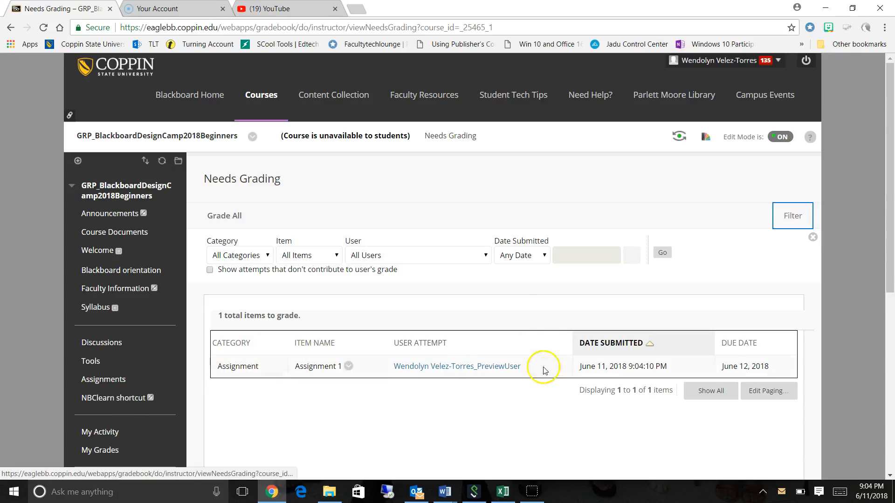
left_click(450, 368)
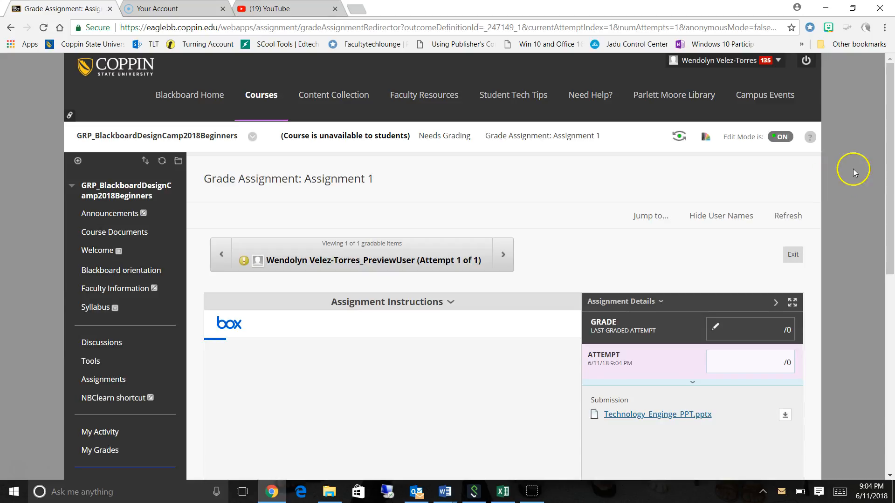
View the submitted presentation in the grading page and advance it to the Agenda slide.
left_click(890, 99)
left_click_drag(890, 99, 890, 235)
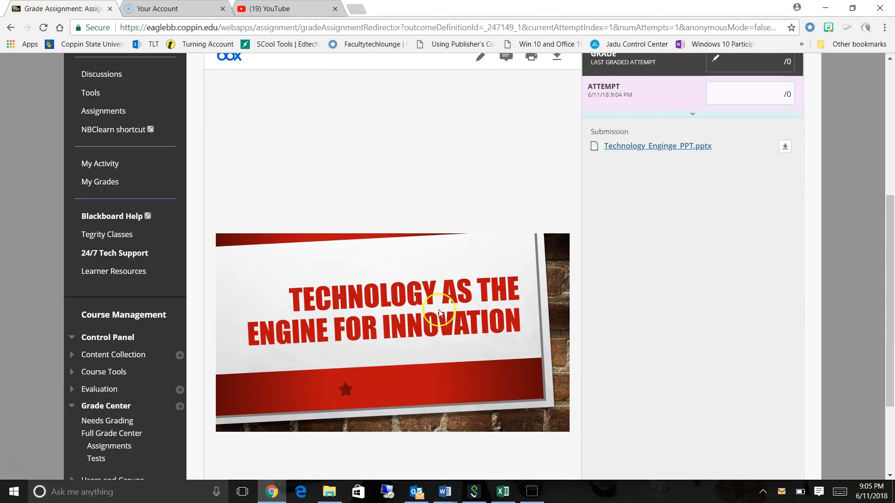
left_click_drag(889, 205, 890, 280)
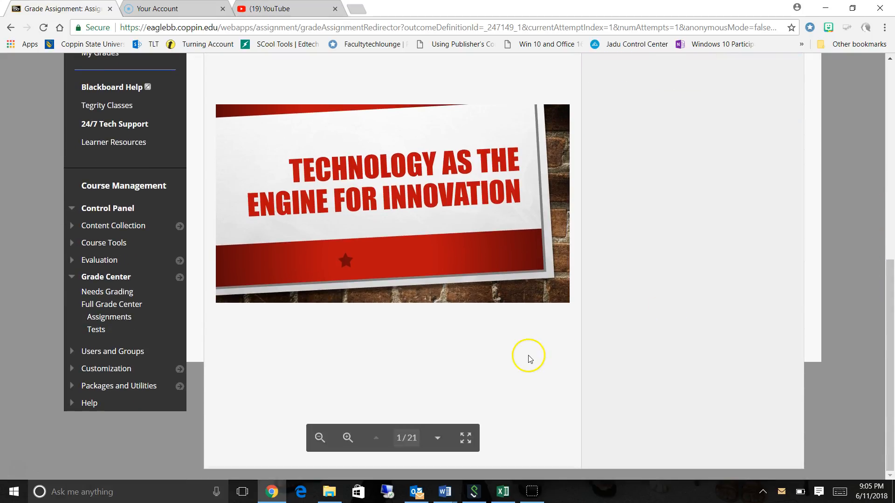
left_click(435, 442)
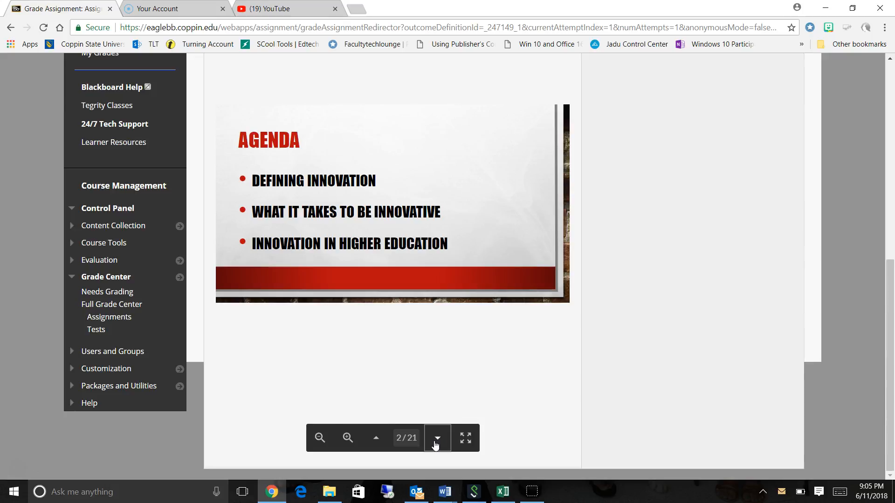
Draw a freehand arrow pointing at the Agenda heading on the submitted slide and save the drawing annotation.
left_click_drag(890, 313, 889, 225)
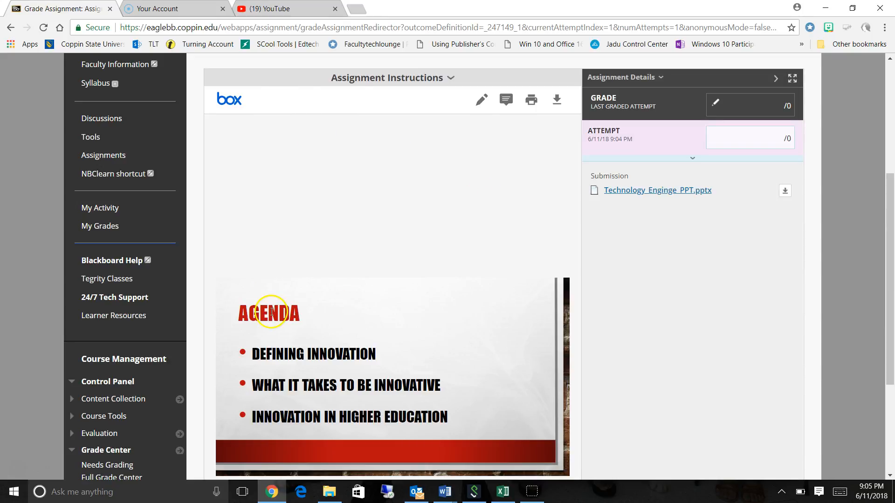
left_click(481, 101)
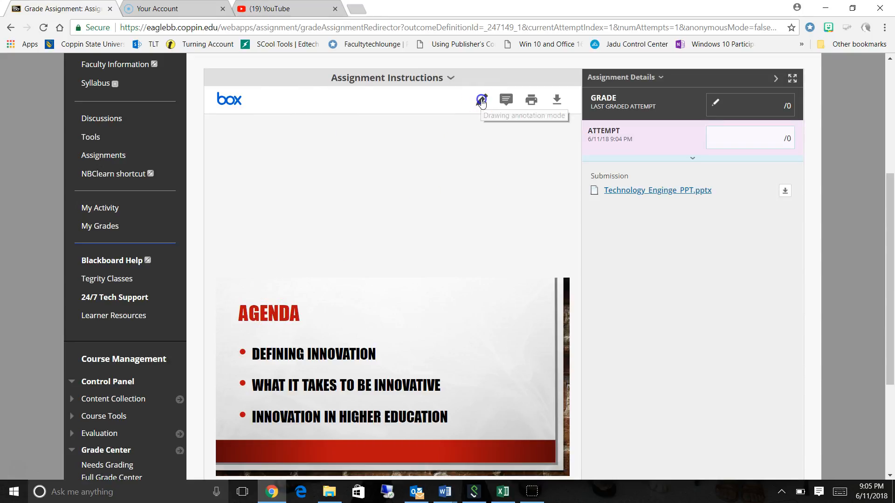
mouse_move(447, 314)
left_mouse_down()
mouse_move(344, 311)
mouse_move(394, 343)
left_mouse_up()
left_click(394, 357)
left_click(531, 101)
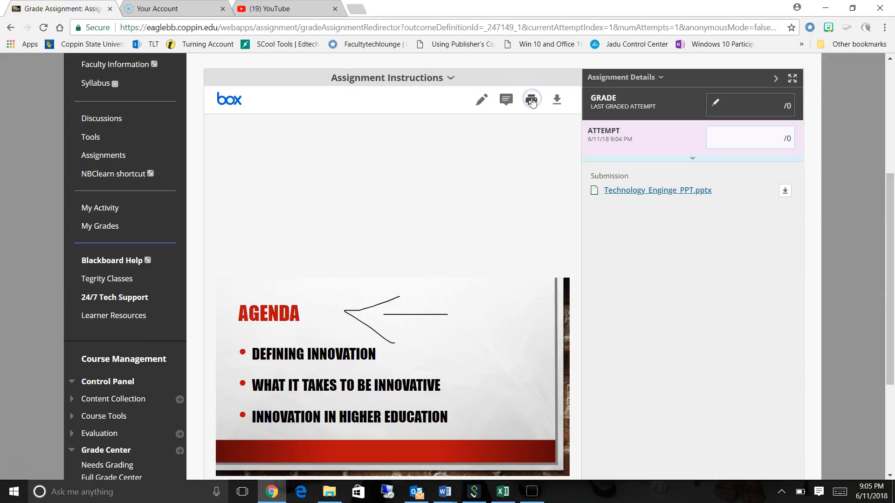
Post the comment "needs work" near the arrow on the Agenda slide and reopen the posted comment.
left_click(507, 100)
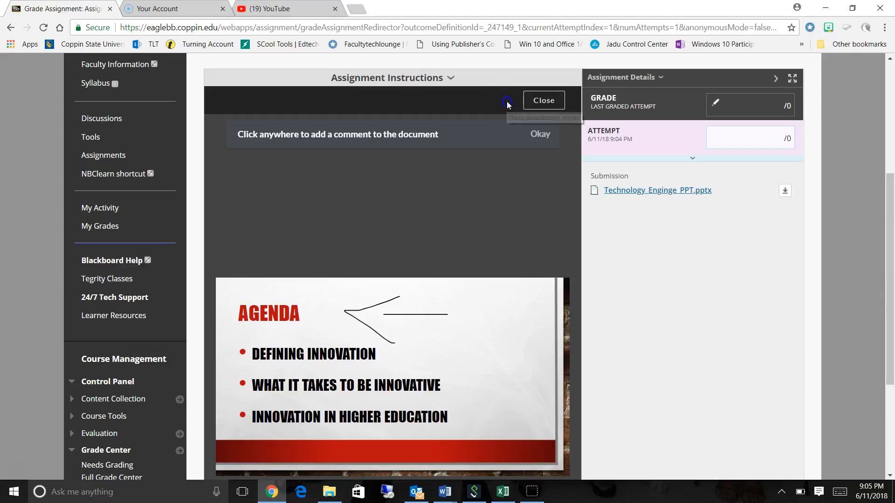
left_click(445, 299)
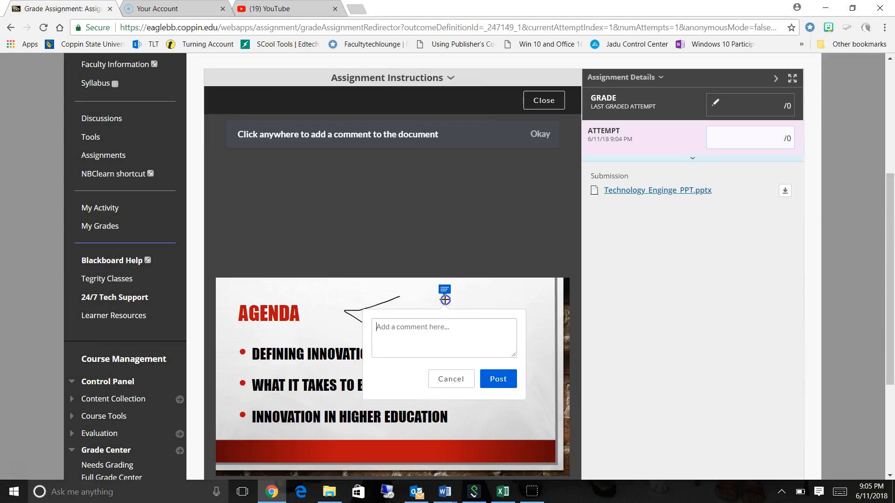
type("needs work")
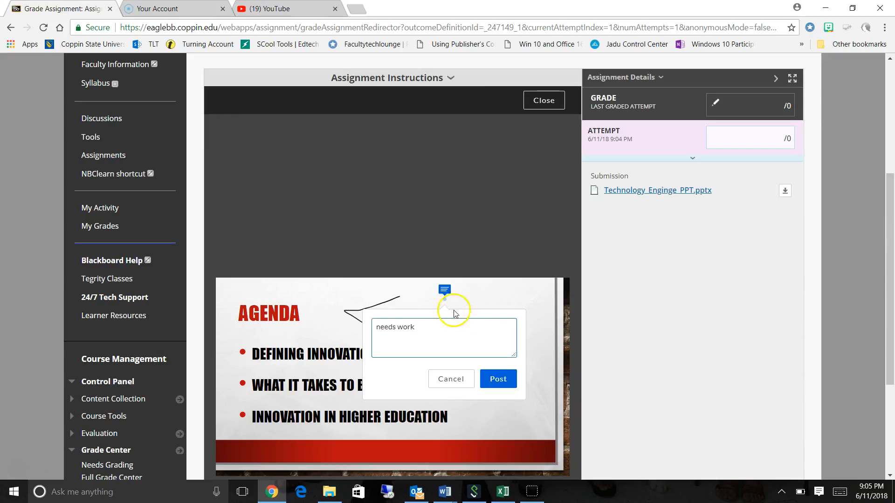
left_click(507, 382)
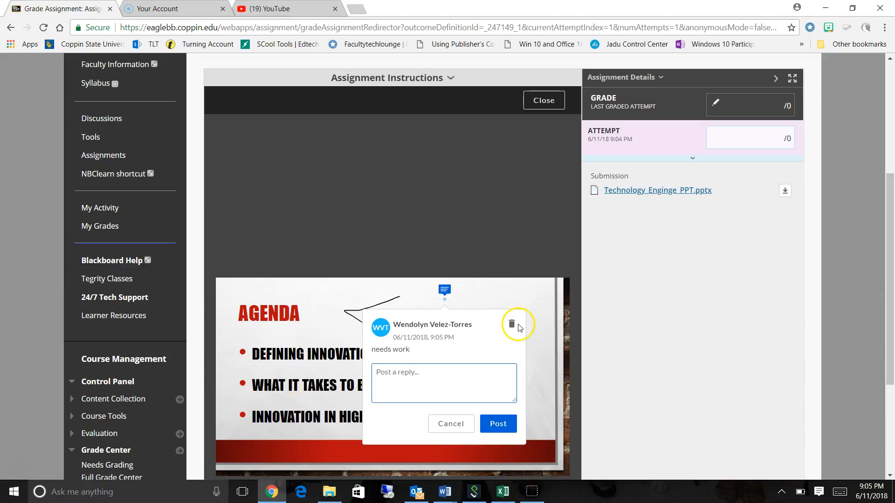
left_click(550, 318)
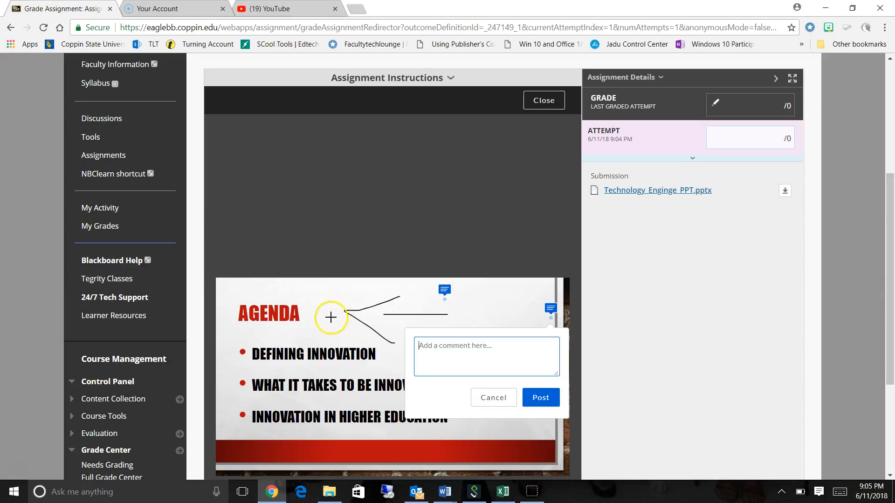
left_click(444, 291)
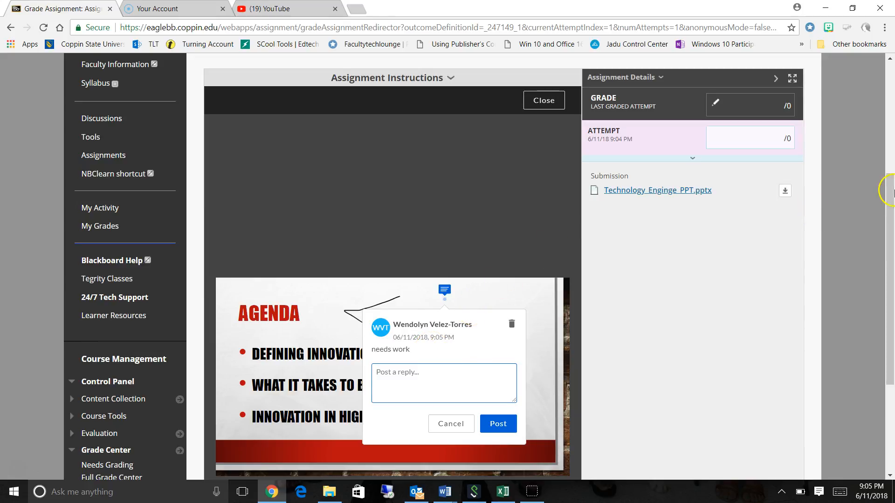
Give the attempt a grade of 4 with the learner feedback "Nice job!" and submit the grade.
left_click_drag(882, 199, 889, 154)
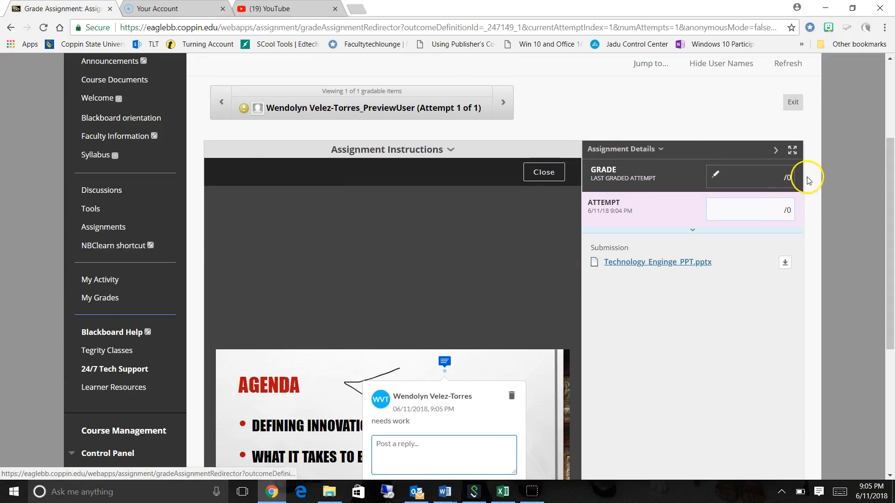
left_click(773, 210)
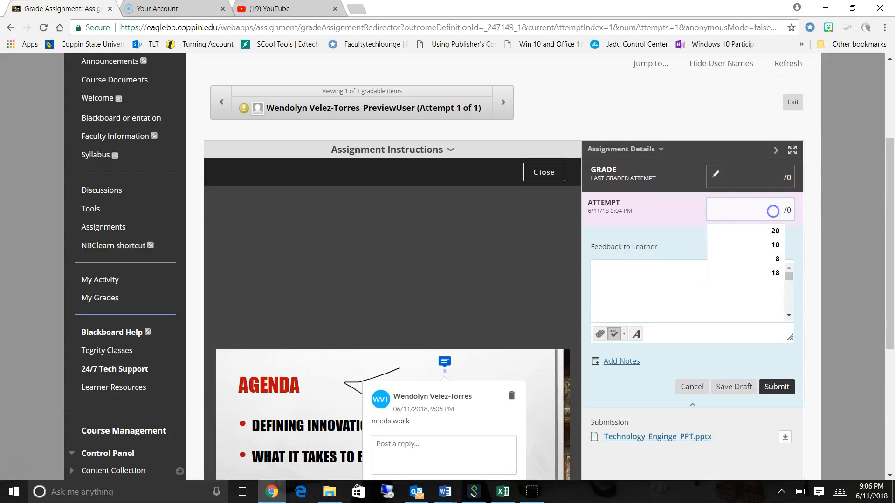
type("4")
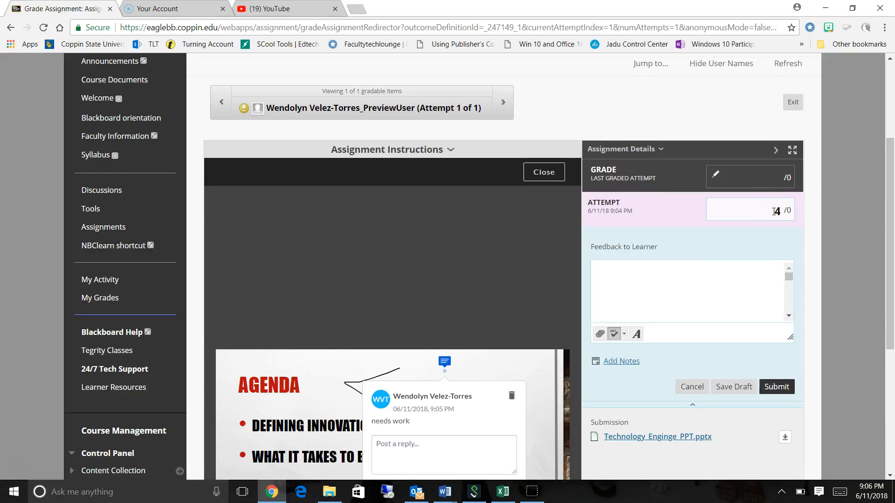
left_click(653, 274)
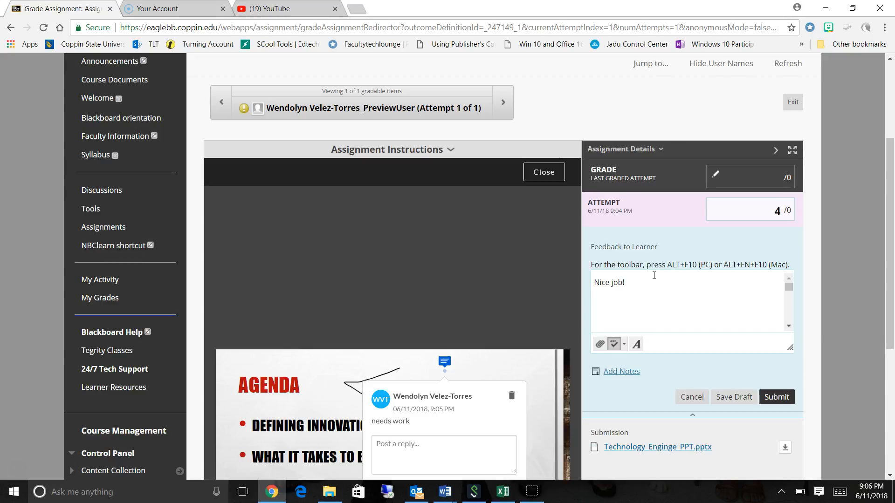
left_click(766, 400)
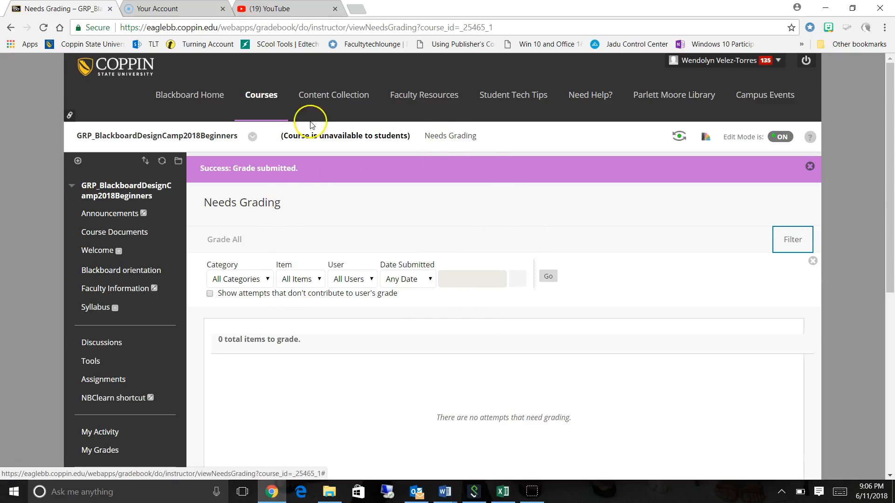
Open the Full Grade Center and look up the preview user's assignment grade.
left_click_drag(888, 135, 886, 298)
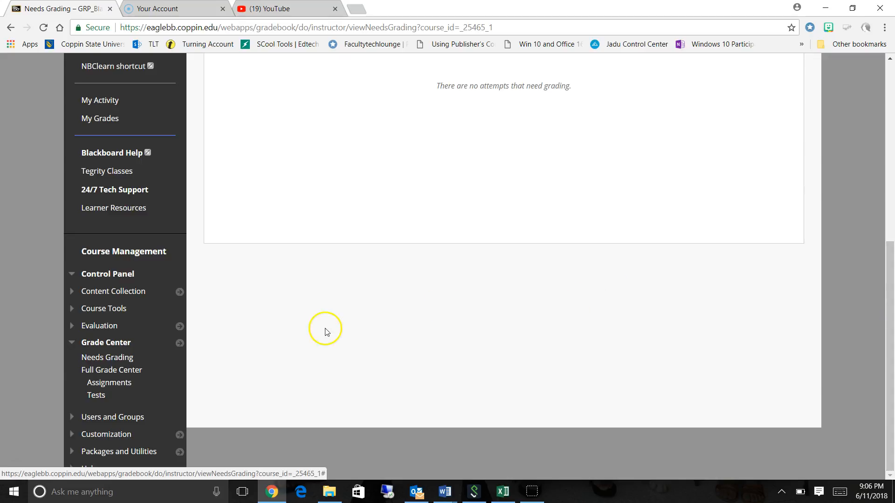
left_click(101, 369)
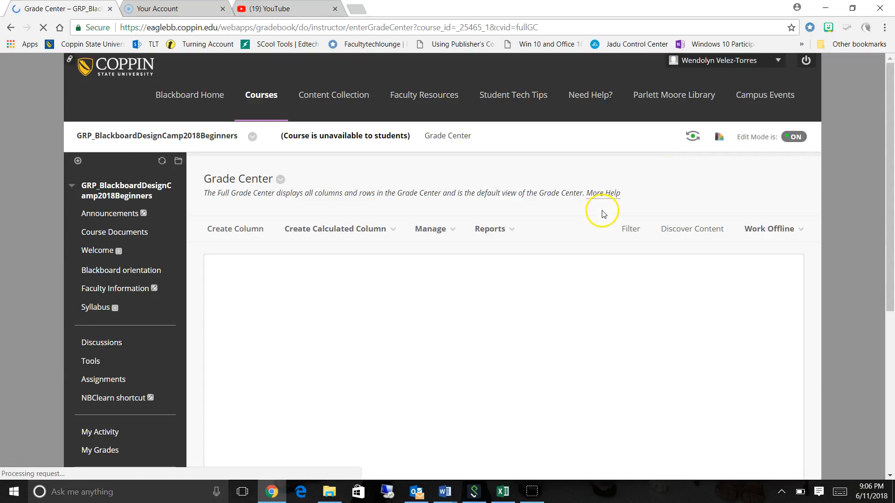
left_click_drag(889, 104, 888, 271)
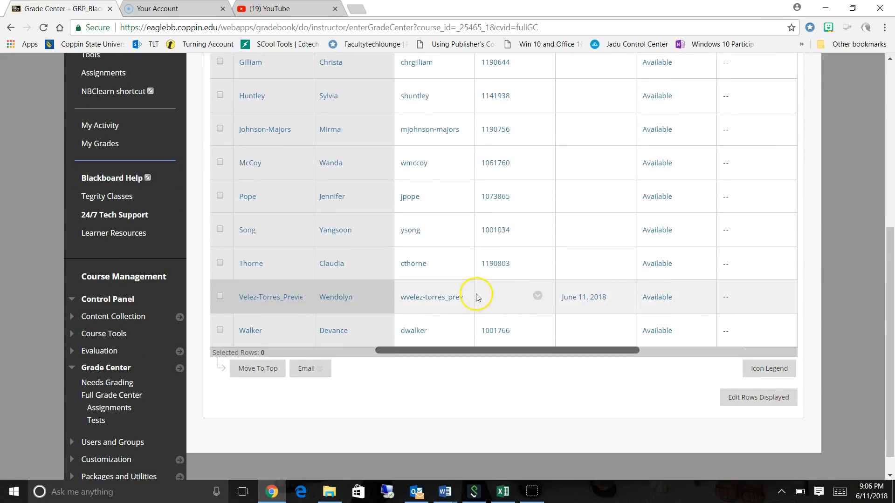
left_click_drag(583, 352, 625, 352)
left_click_drag(568, 351, 589, 349)
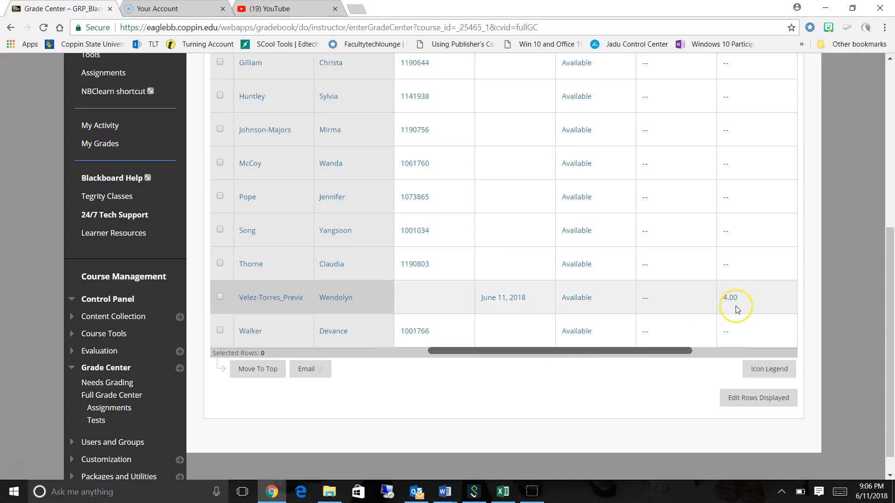